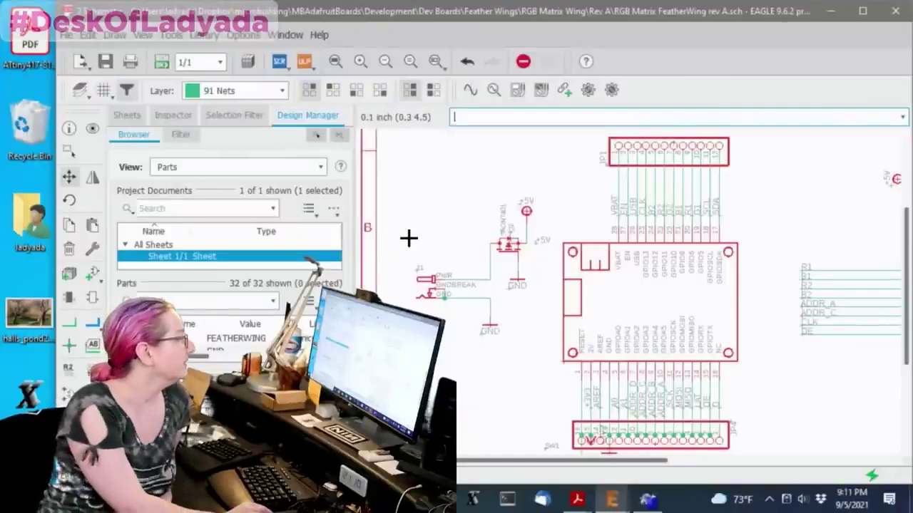
Step: Examine the power input circuit around DC jack X1 and the AON7401 MOSFET Q2 in the schematic
{"action": "scroll", "coordinate": [396, 230], "scroll_direction": "up", "scroll_amount": 5}
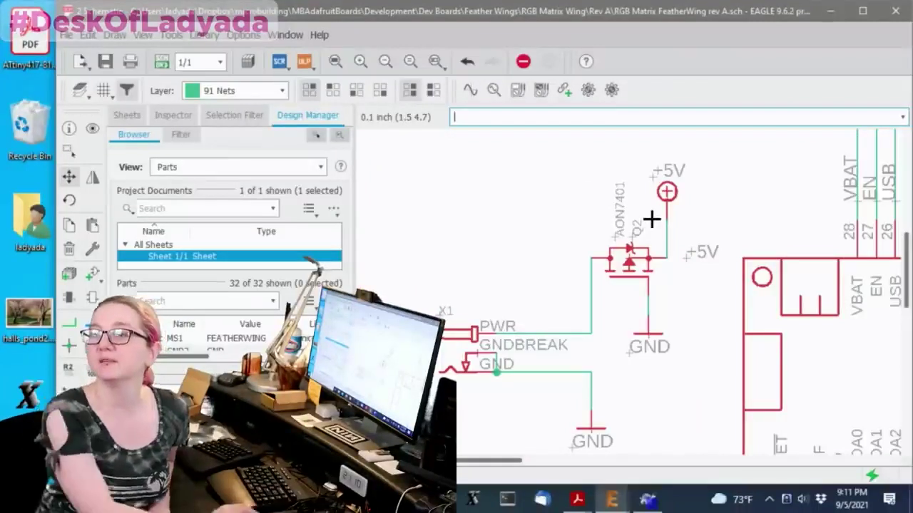
{"action": "scroll", "coordinate": [909, 327], "scroll_direction": "down", "scroll_amount": 3}
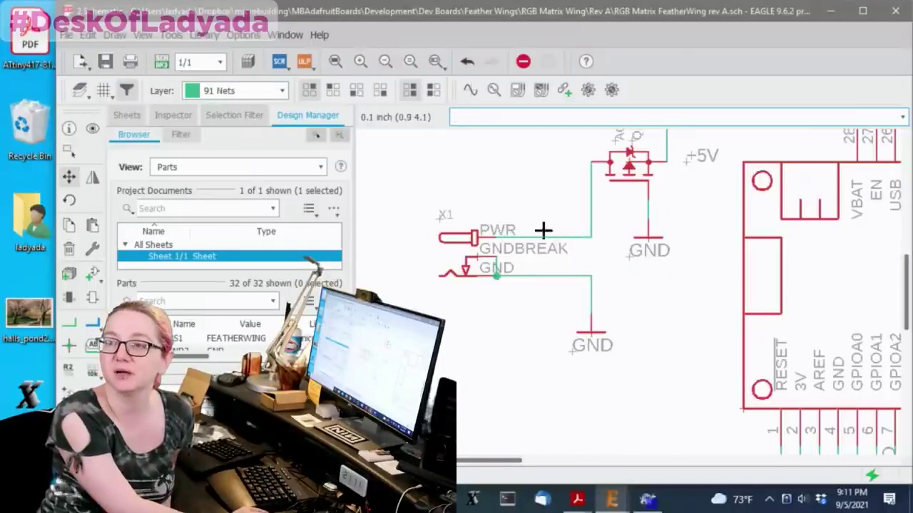
{"action": "scroll", "coordinate": [646, 328], "scroll_direction": "down", "scroll_amount": 1}
{"action": "scroll", "coordinate": [644, 335], "scroll_direction": "up", "scroll_amount": 1}
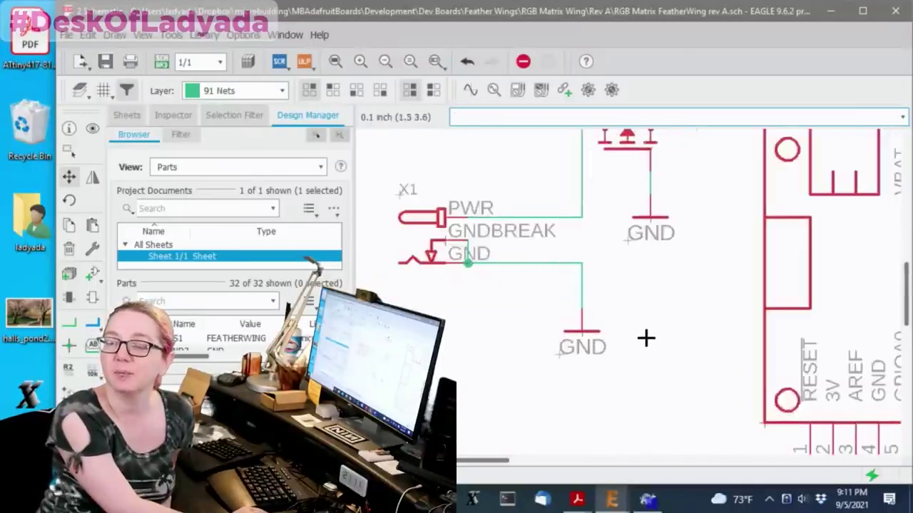
{"action": "scroll", "coordinate": [643, 252], "scroll_direction": "down", "scroll_amount": 2}
{"action": "scroll", "coordinate": [638, 223], "scroll_direction": "up", "scroll_amount": 2}
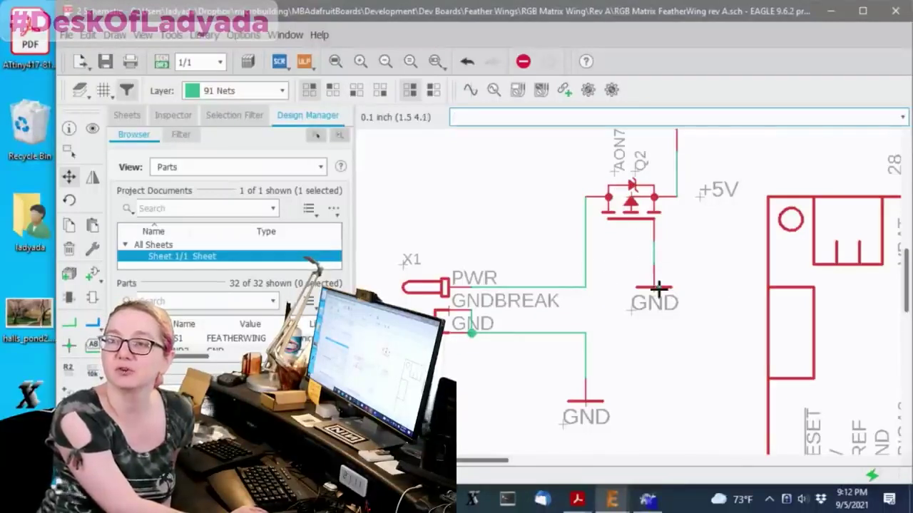
{"action": "scroll", "coordinate": [684, 336], "scroll_direction": "down", "scroll_amount": 2}
{"action": "scroll", "coordinate": [674, 214], "scroll_direction": "up", "scroll_amount": 6}
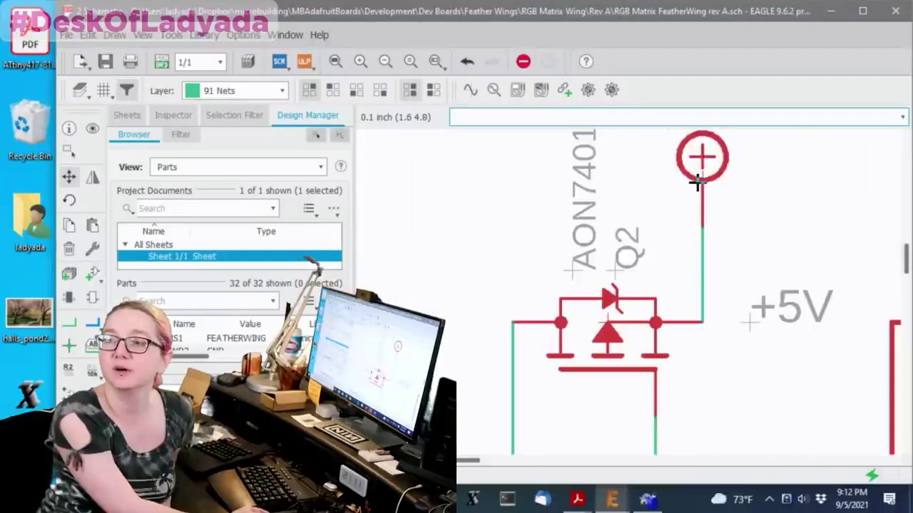
{"action": "scroll", "coordinate": [729, 206], "scroll_direction": "down", "scroll_amount": 3}
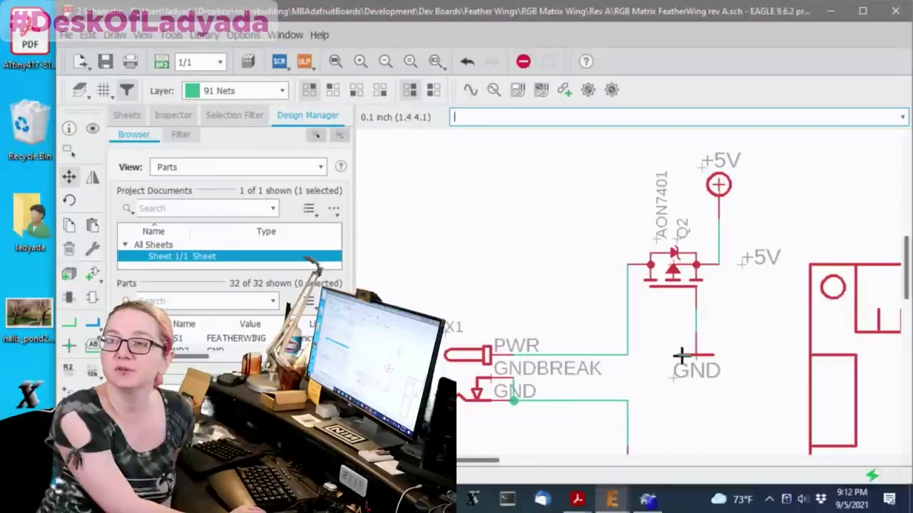
{"action": "scroll", "coordinate": [697, 228], "scroll_direction": "up", "scroll_amount": 5}
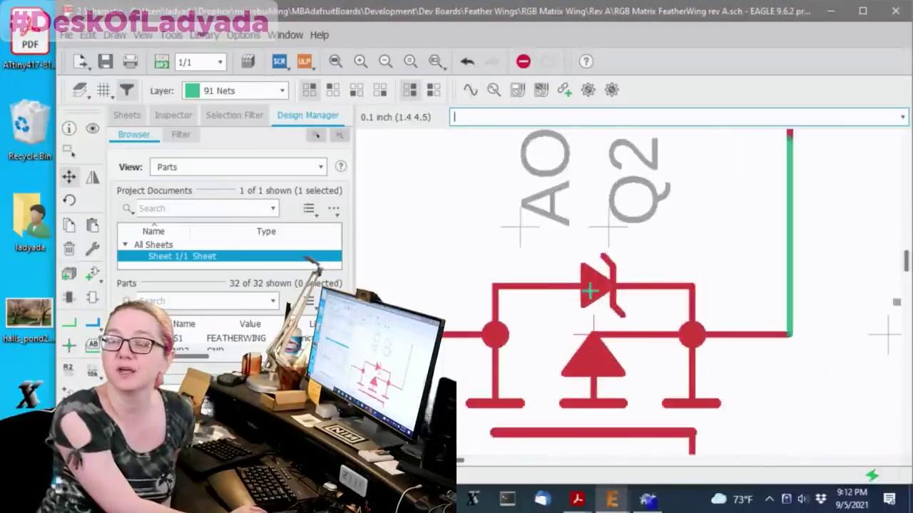
{"action": "scroll", "coordinate": [761, 300], "scroll_direction": "down", "scroll_amount": 4}
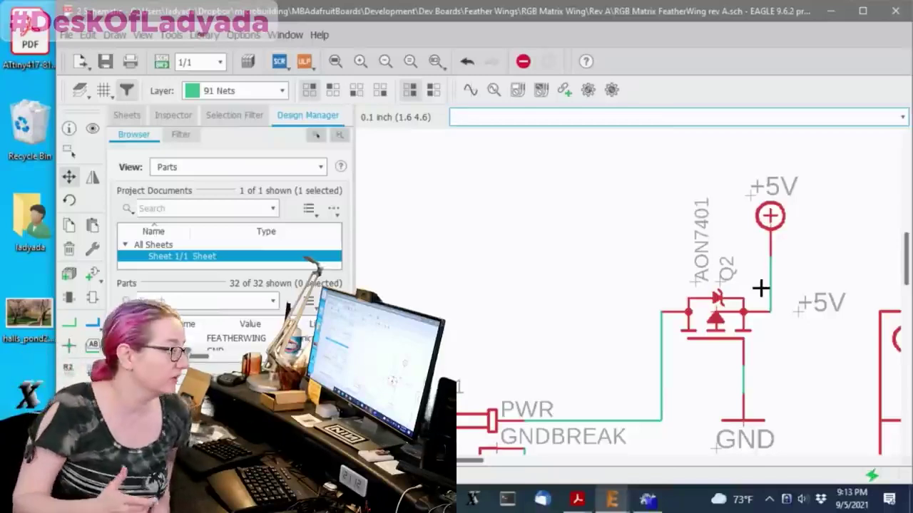
{"action": "scroll", "coordinate": [735, 210], "scroll_direction": "down", "scroll_amount": 2}
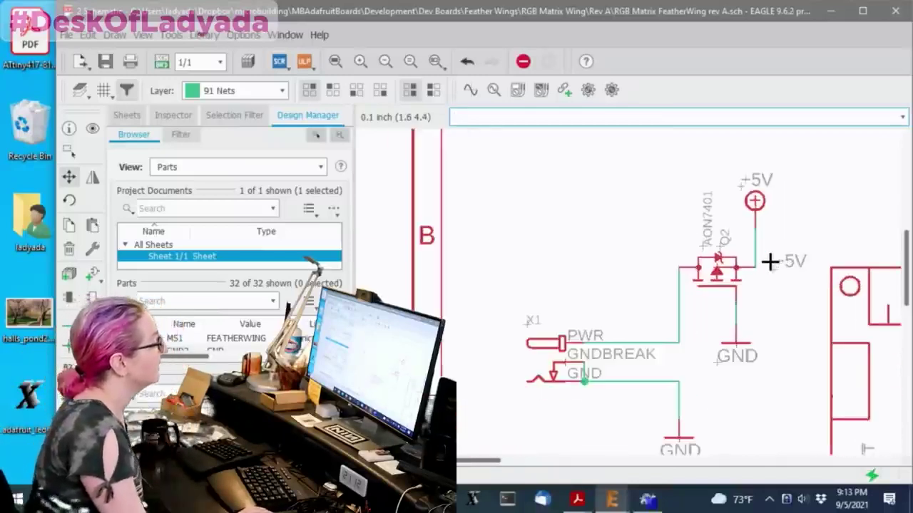
{"action": "scroll", "coordinate": [770, 262], "scroll_direction": "up", "scroll_amount": 1}
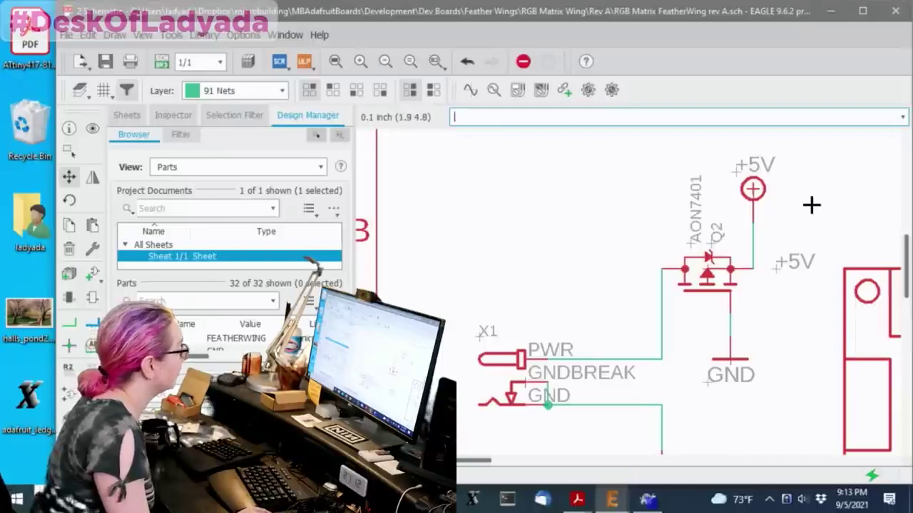
Step: Switch to the Digi-Key site in the browser and search for aon7401 to bring up its product page
{"action": "key", "text": "alt+Tab"}
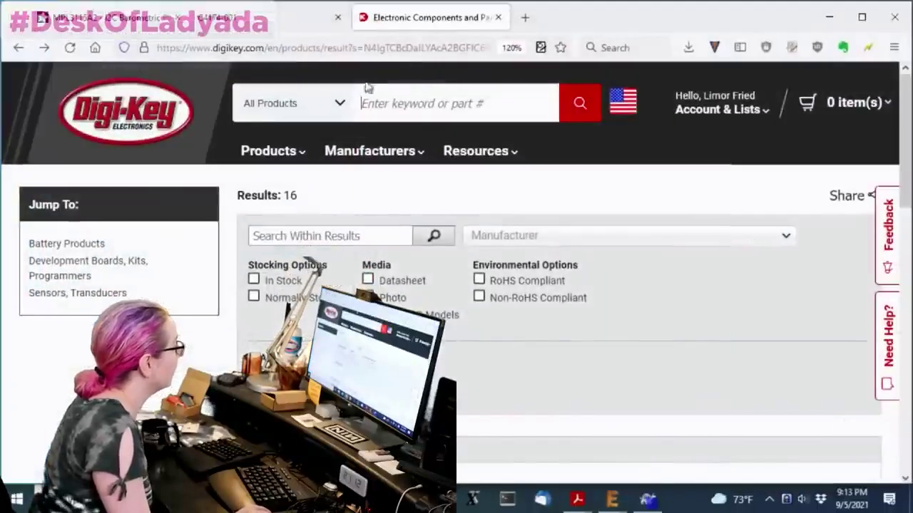
{"action": "type", "text": "aon"}
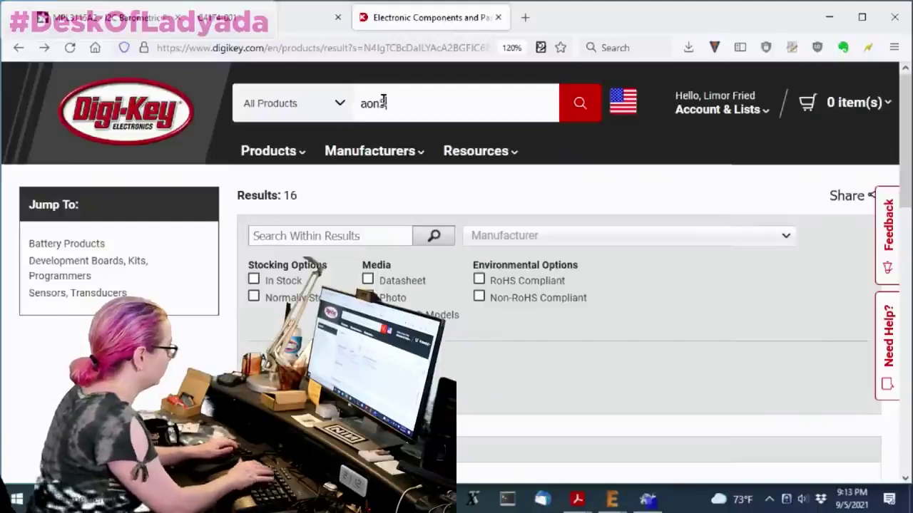
{"action": "type", "text": "7401"}
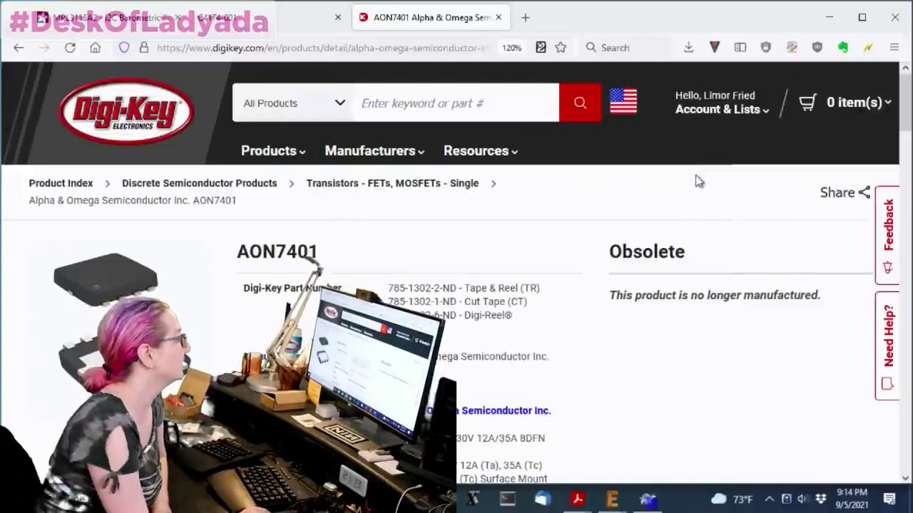
{"action": "scroll", "coordinate": [703, 180], "scroll_direction": "down", "scroll_amount": 3}
{"action": "scroll", "coordinate": [700, 181], "scroll_direction": "down", "scroll_amount": 2}
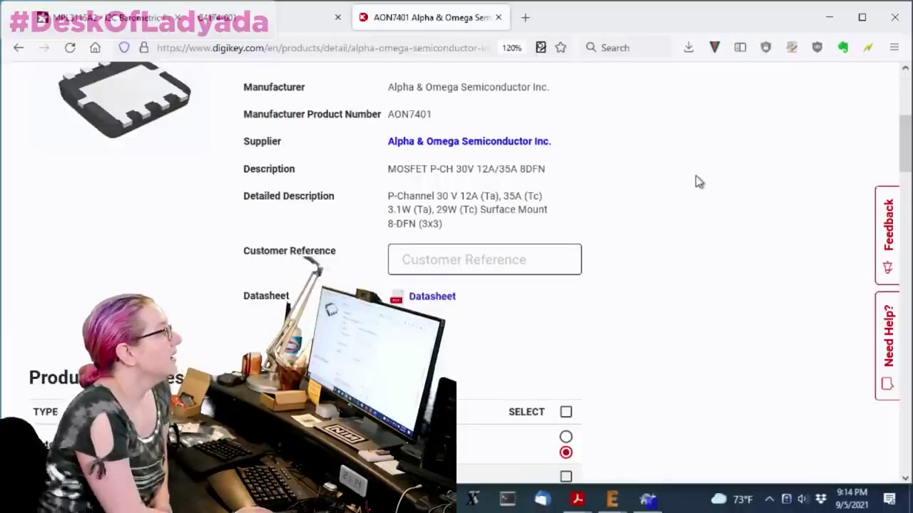
Step: Open a second copy of the AON7401 product page in a new browser tab
{"action": "left_click", "coordinate": [433, 44]}
{"action": "key", "text": "ctrl+c"}
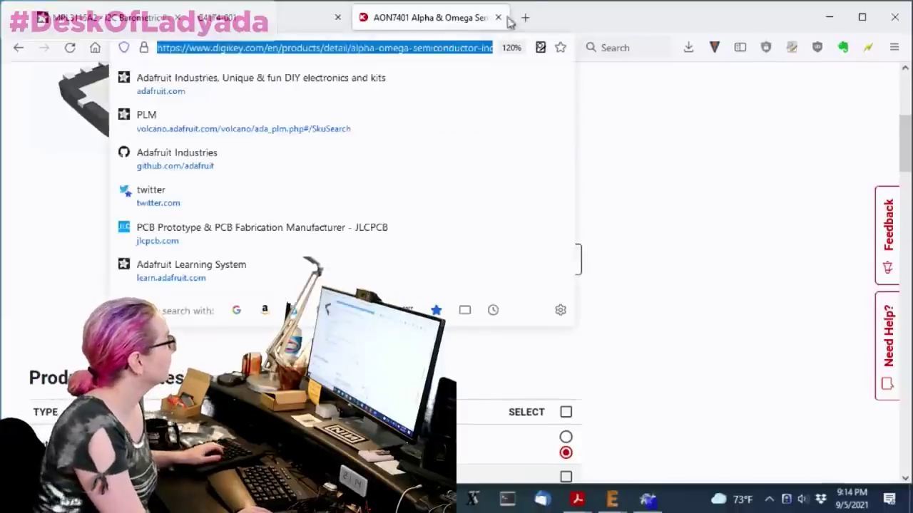
{"action": "key", "text": "ctrl+t"}
{"action": "key", "text": "ctrl+v"}
{"action": "key", "text": "Return"}
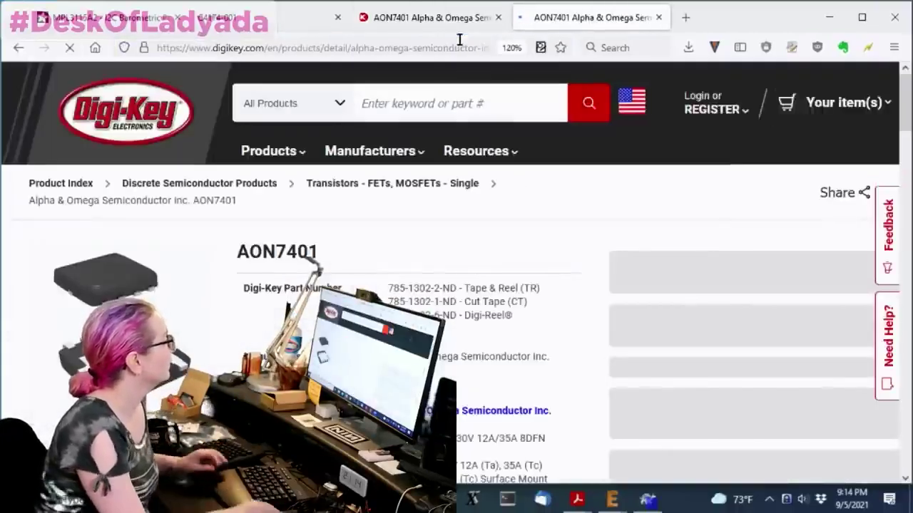
Step: Examine the AON7401's detailed description and product attributes on the original product page
{"action": "scroll", "coordinate": [555, 139], "scroll_direction": "down", "scroll_amount": 5}
{"action": "scroll", "coordinate": [555, 139], "scroll_direction": "up", "scroll_amount": 3}
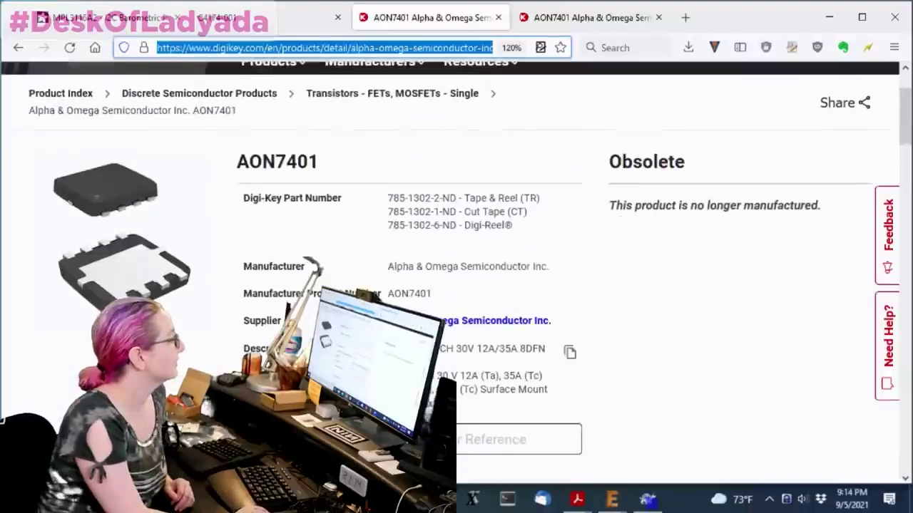
{"action": "scroll", "coordinate": [570, 350], "scroll_direction": "down", "scroll_amount": 1}
{"action": "left_click_drag", "start_coordinate": [389, 286], "coordinate": [459, 316]}
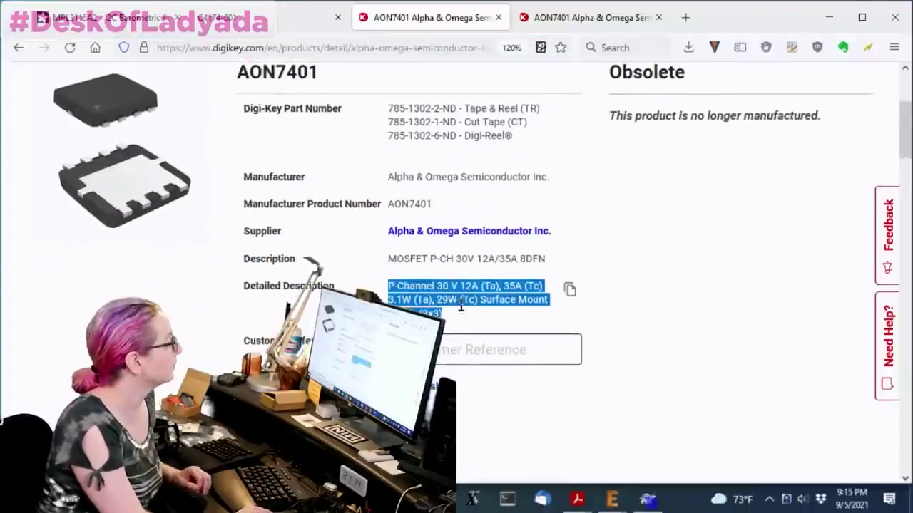
{"action": "left_click", "coordinate": [467, 319]}
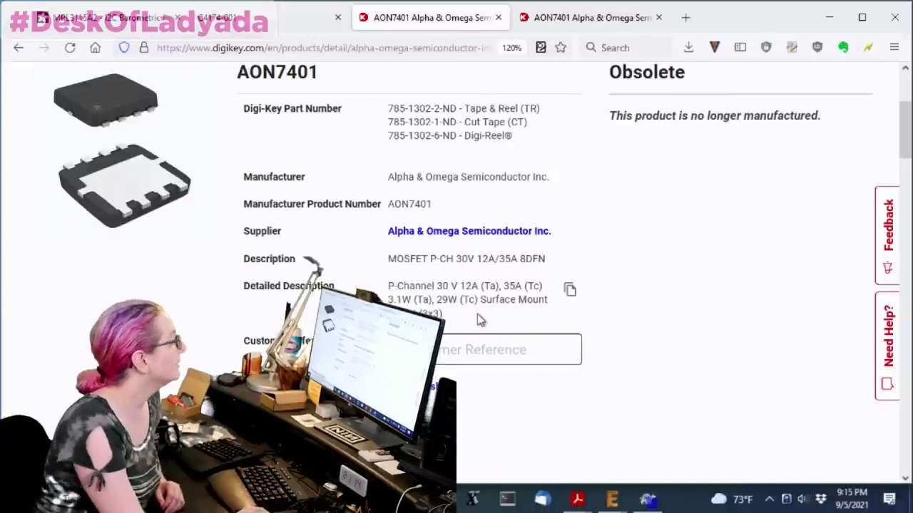
{"action": "scroll", "coordinate": [479, 320], "scroll_direction": "down", "scroll_amount": 1}
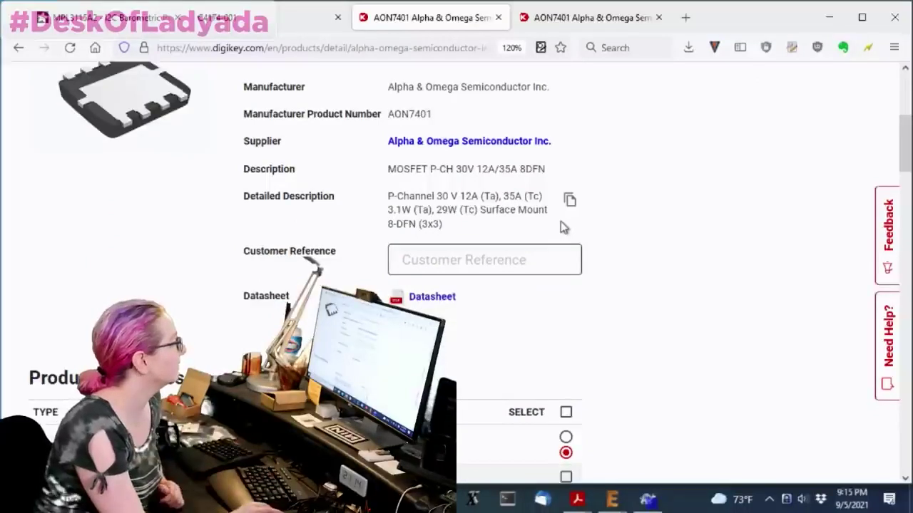
{"action": "scroll", "coordinate": [612, 214], "scroll_direction": "down", "scroll_amount": 3}
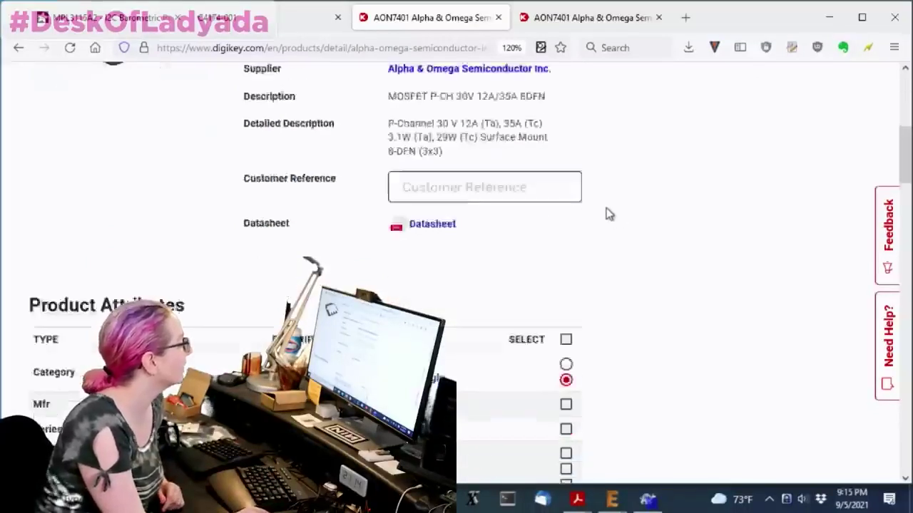
{"action": "scroll", "coordinate": [609, 214], "scroll_direction": "down", "scroll_amount": 1}
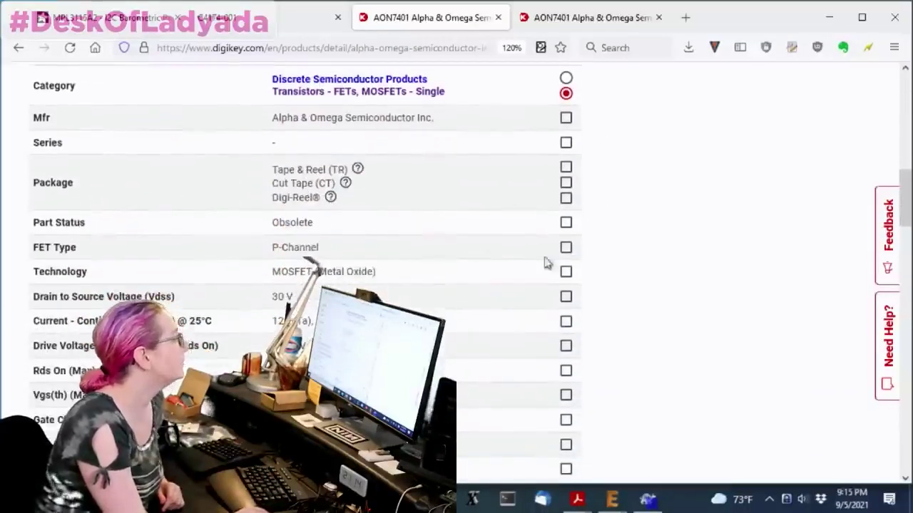
Step: On the duplicate AON7401 page, select FET Type P-Channel and Technology MOSFET (Metal Oxide) as attributes for finding similar parts
{"action": "left_click", "coordinate": [619, 18]}
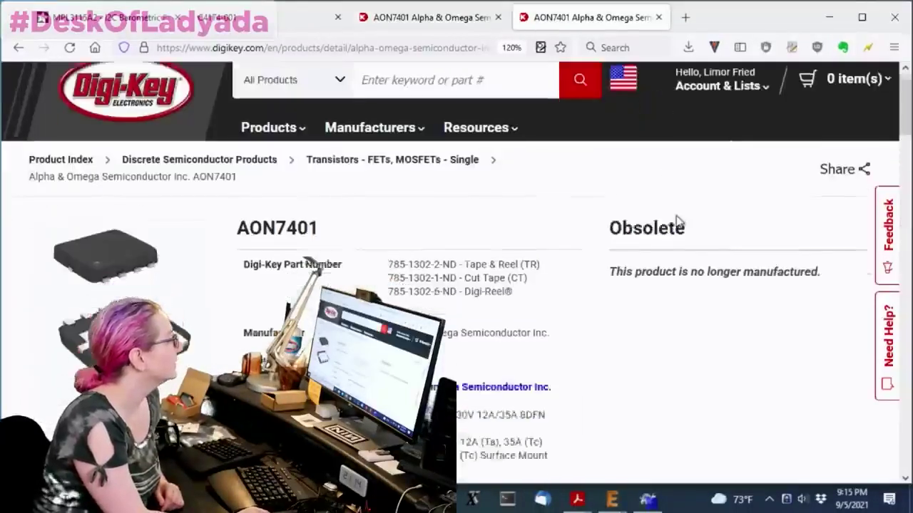
{"action": "scroll", "coordinate": [688, 216], "scroll_direction": "up", "scroll_amount": 4}
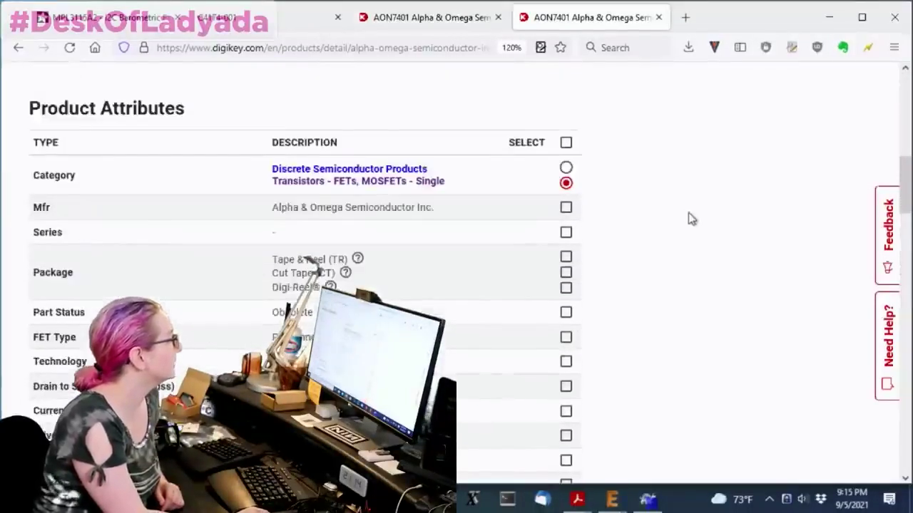
{"action": "scroll", "coordinate": [688, 214], "scroll_direction": "down", "scroll_amount": 1}
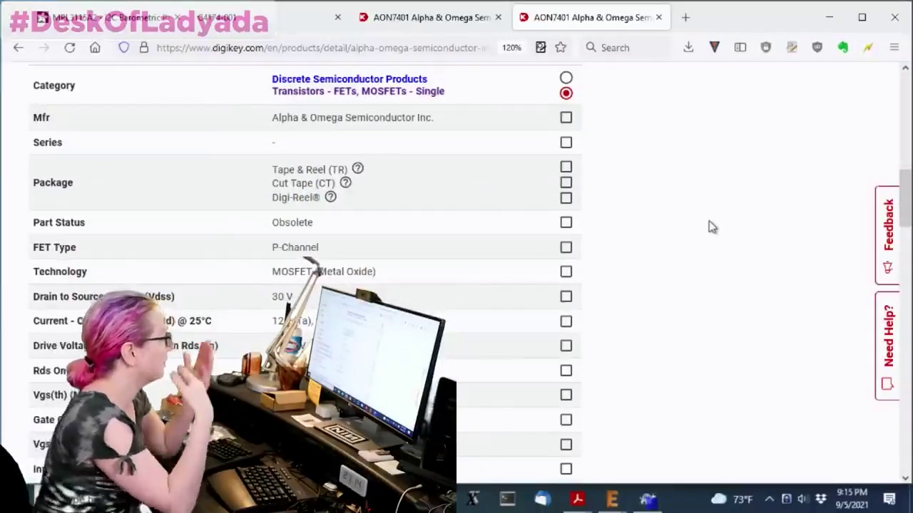
{"action": "left_click", "coordinate": [567, 249]}
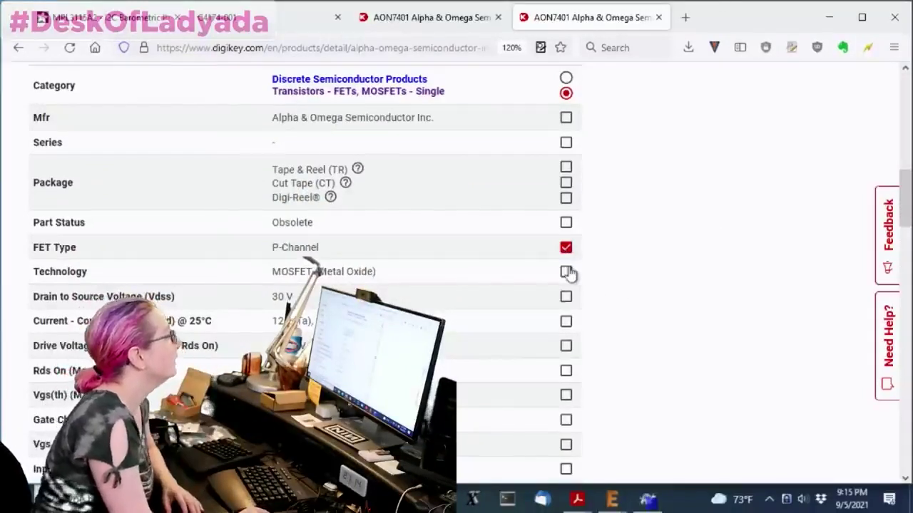
{"action": "left_click", "coordinate": [566, 272]}
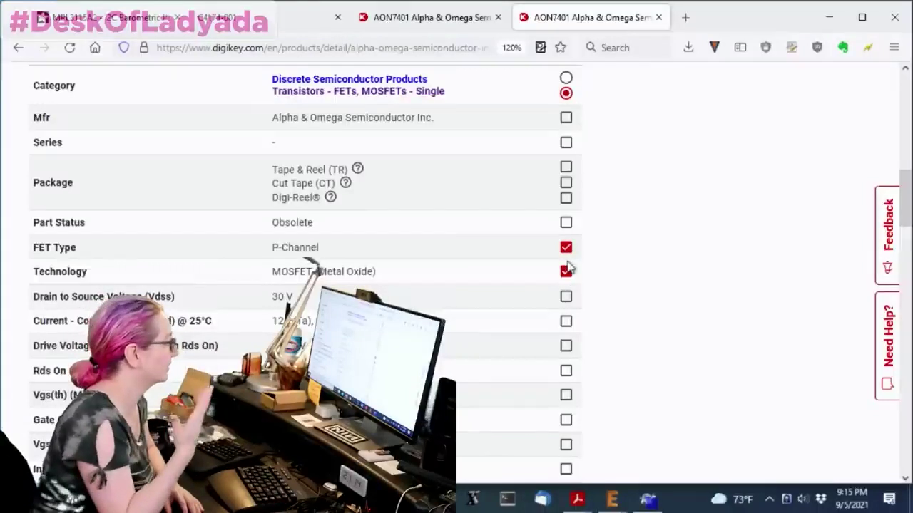
Step: Check the Rds On rating and add the 8-DFN (3x3) supplier device package to the similar-part criteria
{"action": "scroll", "coordinate": [552, 229], "scroll_direction": "down", "scroll_amount": 2}
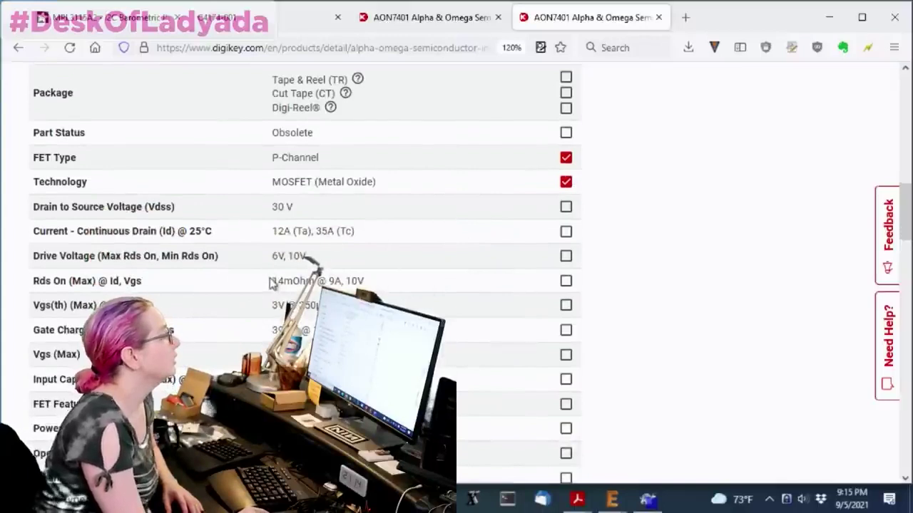
{"action": "left_click_drag", "start_coordinate": [272, 281], "coordinate": [367, 283]}
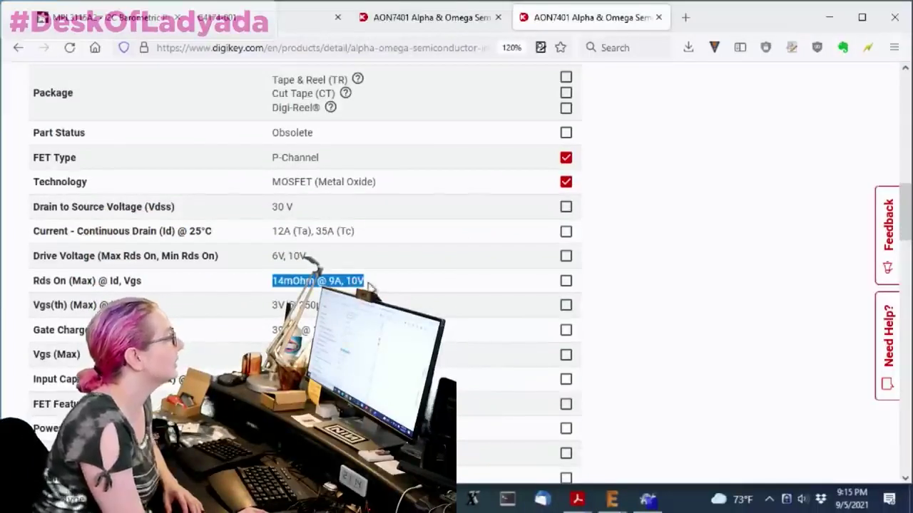
{"action": "left_click", "coordinate": [264, 292]}
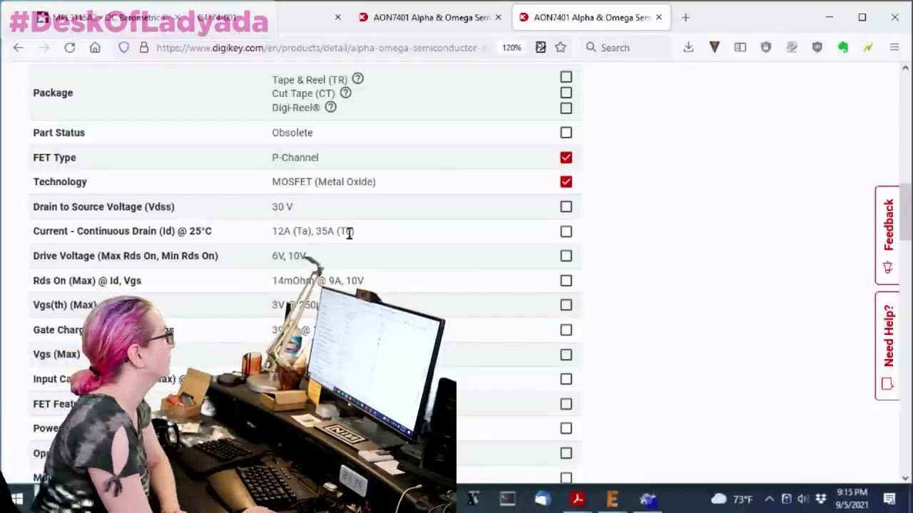
{"action": "scroll", "coordinate": [735, 204], "scroll_direction": "down", "scroll_amount": 2}
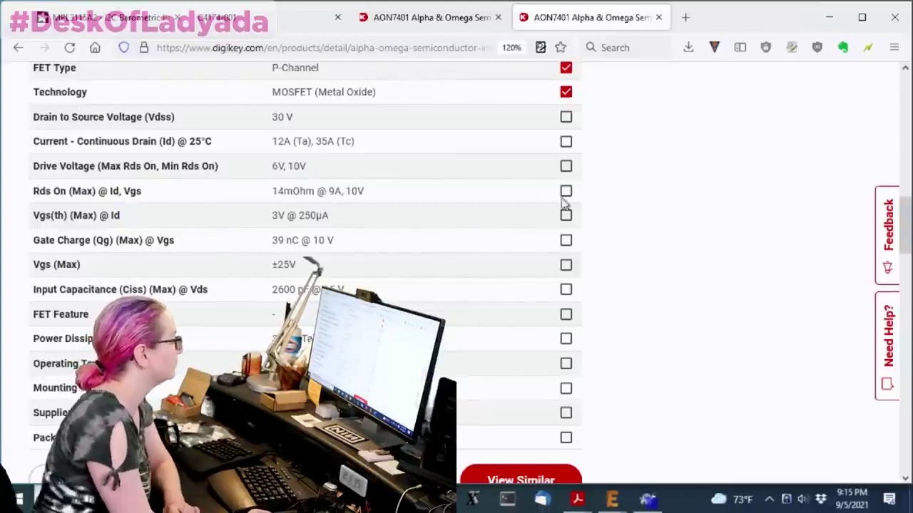
{"action": "scroll", "coordinate": [563, 203], "scroll_direction": "down", "scroll_amount": 2}
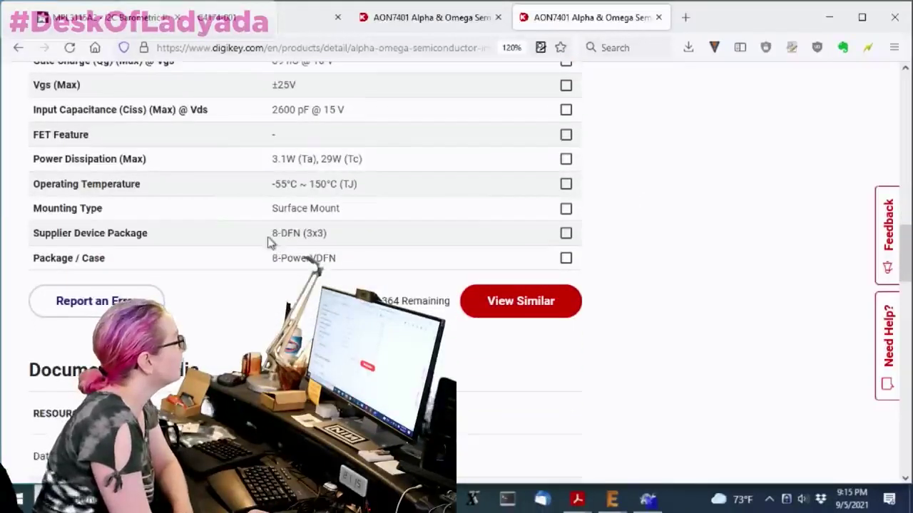
{"action": "left_click_drag", "start_coordinate": [268, 243], "coordinate": [334, 247]}
{"action": "left_click", "coordinate": [354, 261]}
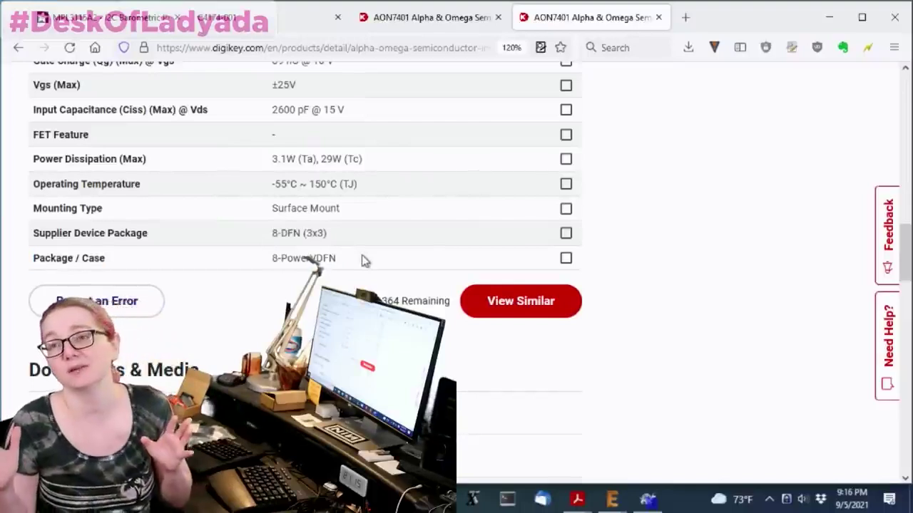
{"action": "scroll", "coordinate": [364, 261], "scroll_direction": "down", "scroll_amount": 2}
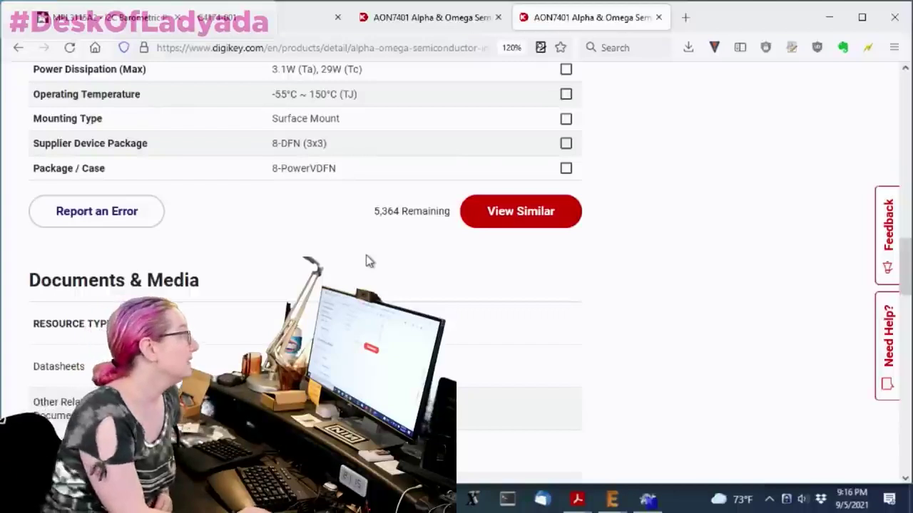
{"action": "left_click", "coordinate": [566, 144]}
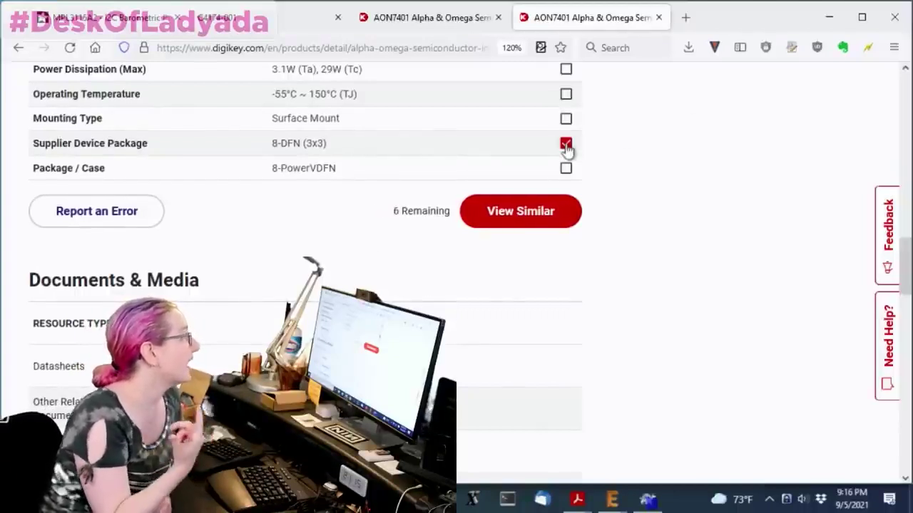
Step: Swap the Supplier Device Package criterion for Package / Case 8-PowerVDFN and view the similar MOSFETs
{"action": "left_click", "coordinate": [566, 145]}
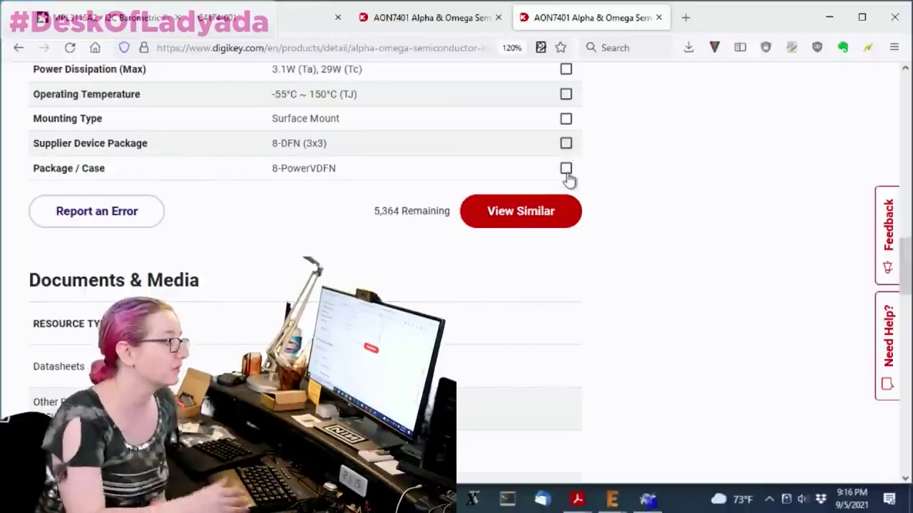
{"action": "left_click", "coordinate": [566, 171]}
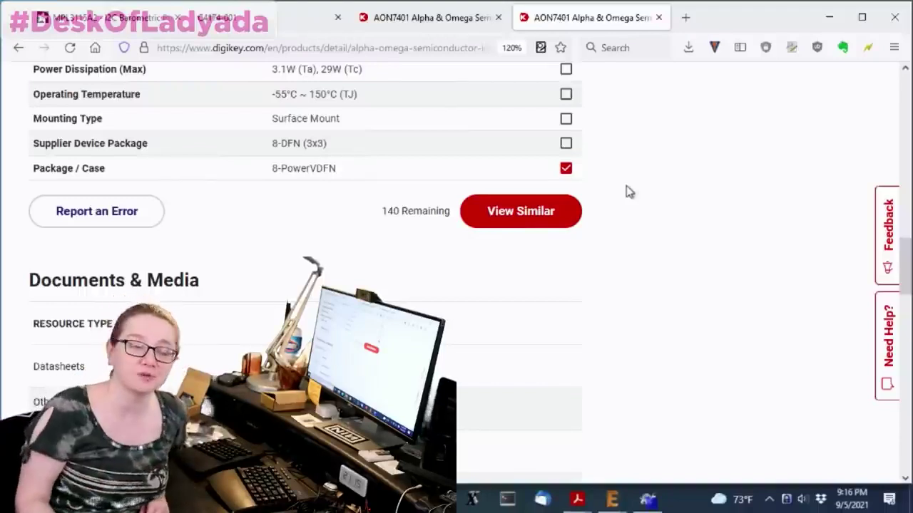
{"action": "left_click", "coordinate": [529, 217]}
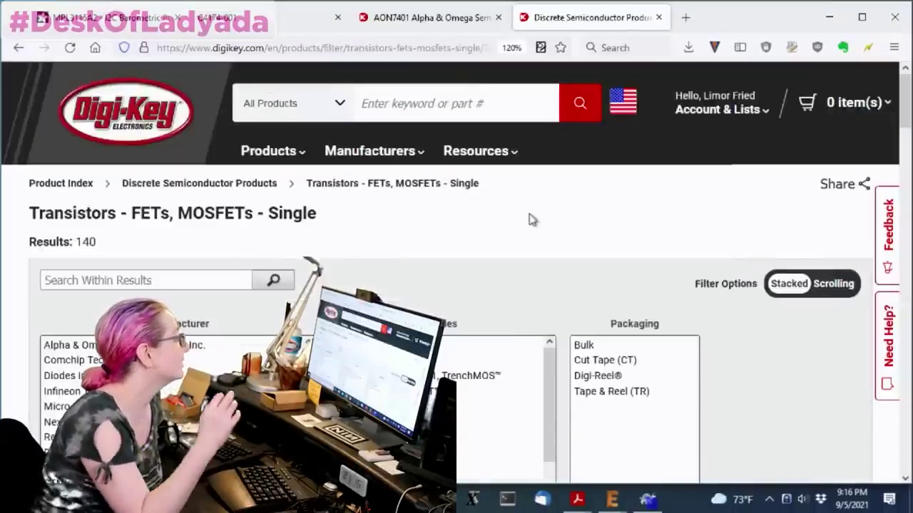
{"action": "scroll", "coordinate": [640, 225], "scroll_direction": "down", "scroll_amount": 8}
{"action": "scroll", "coordinate": [545, 237], "scroll_direction": "up", "scroll_amount": 8}
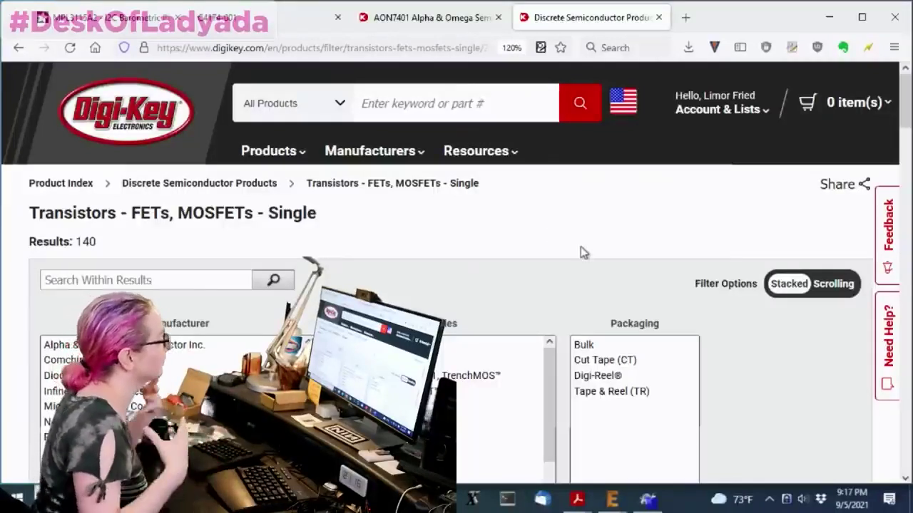
Step: Expand the full filter set for the MOSFET results and select Active as the part status
{"action": "scroll", "coordinate": [681, 189], "scroll_direction": "down", "scroll_amount": 3}
{"action": "scroll", "coordinate": [714, 185], "scroll_direction": "down", "scroll_amount": 3}
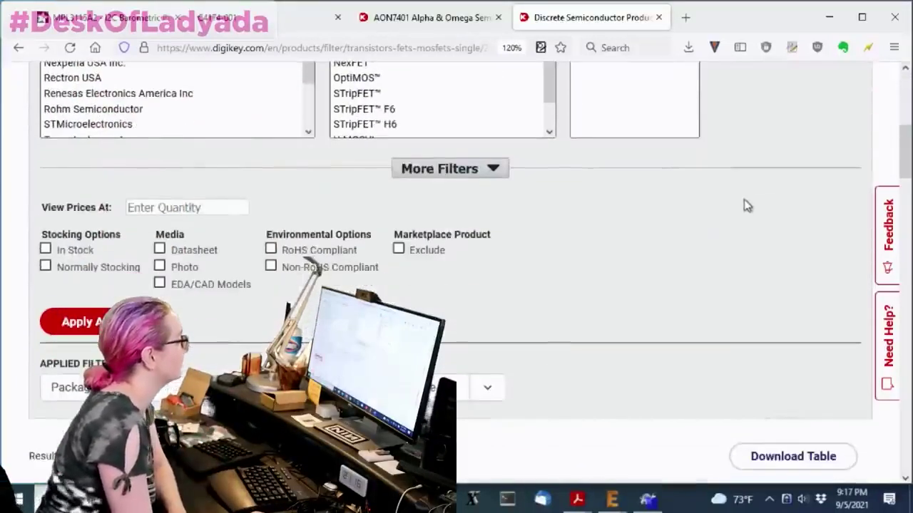
{"action": "scroll", "coordinate": [592, 255], "scroll_direction": "up", "scroll_amount": 5}
{"action": "scroll", "coordinate": [603, 242], "scroll_direction": "down", "scroll_amount": 3}
{"action": "scroll", "coordinate": [608, 236], "scroll_direction": "down", "scroll_amount": 1}
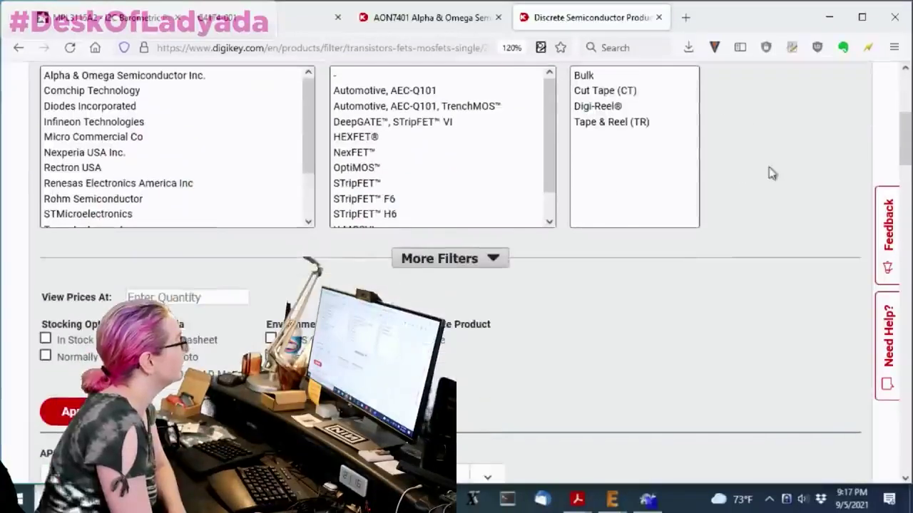
{"action": "left_click", "coordinate": [420, 257]}
{"action": "scroll", "coordinate": [790, 180], "scroll_direction": "down", "scroll_amount": 3}
{"action": "left_click", "coordinate": [134, 114]}
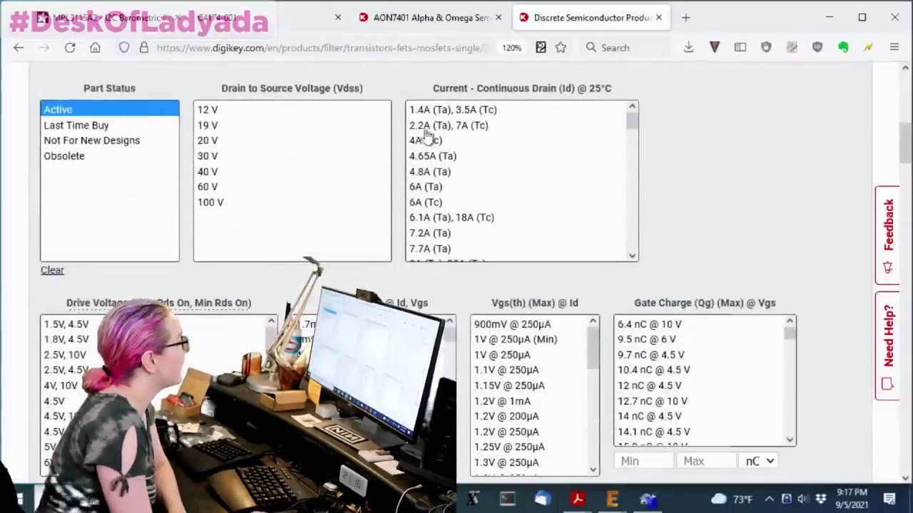
Step: Look through the current and electrical filter options, then restrict the results to Normally Stocking parts and apply the filters
{"action": "left_click", "coordinate": [632, 169]}
{"action": "scroll", "coordinate": [128, 187], "scroll_direction": "down", "scroll_amount": 5}
{"action": "scroll", "coordinate": [535, 142], "scroll_direction": "down", "scroll_amount": 1}
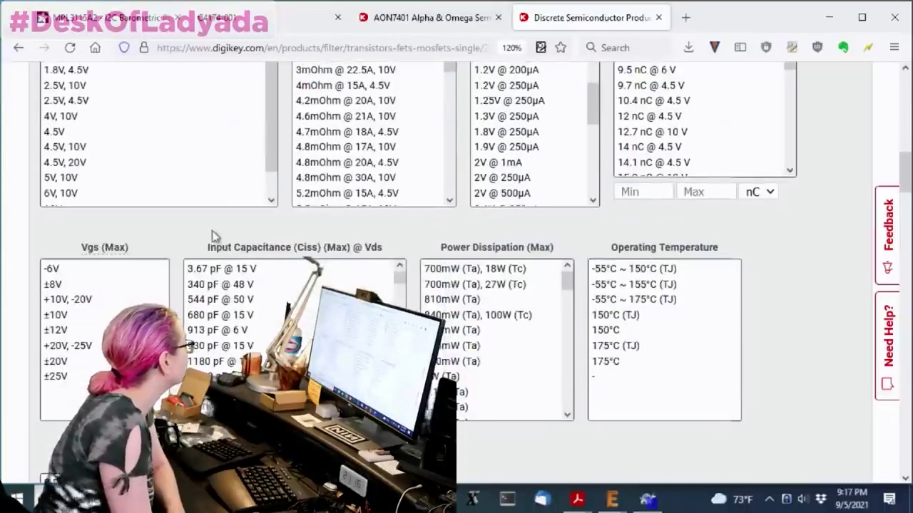
{"action": "scroll", "coordinate": [374, 243], "scroll_direction": "down", "scroll_amount": 7}
{"action": "scroll", "coordinate": [382, 238], "scroll_direction": "up", "scroll_amount": 2}
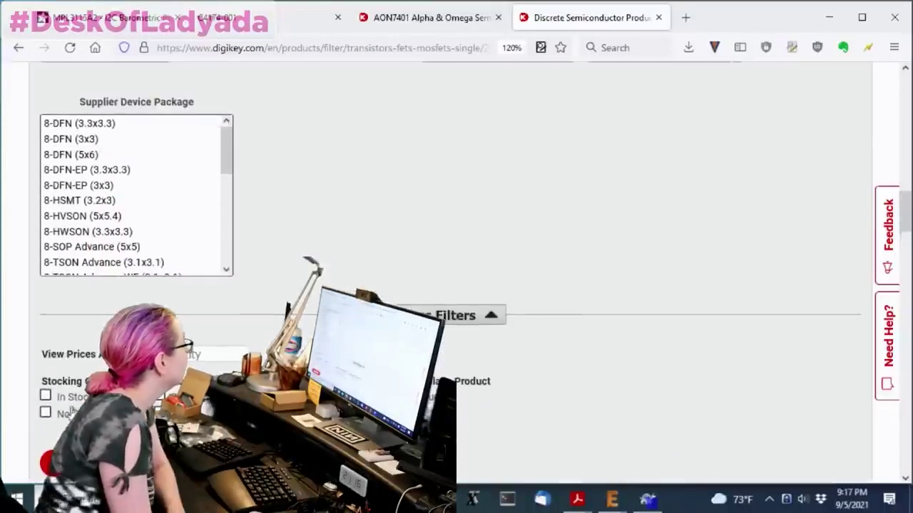
{"action": "left_click", "coordinate": [71, 410]}
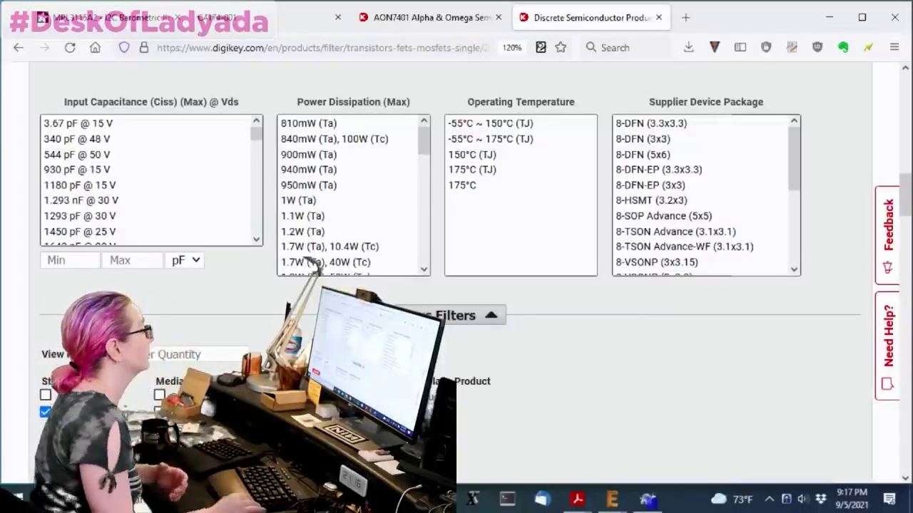
Step: Select the supplier packages 8-DFN (3.3x3.3), 8-DFN (3x3), 8-DFN-EP (3.3x3.3), 8-DFN-EP (3x3) and 8-HSMT (3.2x3)
{"action": "left_click_drag", "start_coordinate": [793, 162], "coordinate": [843, 146]}
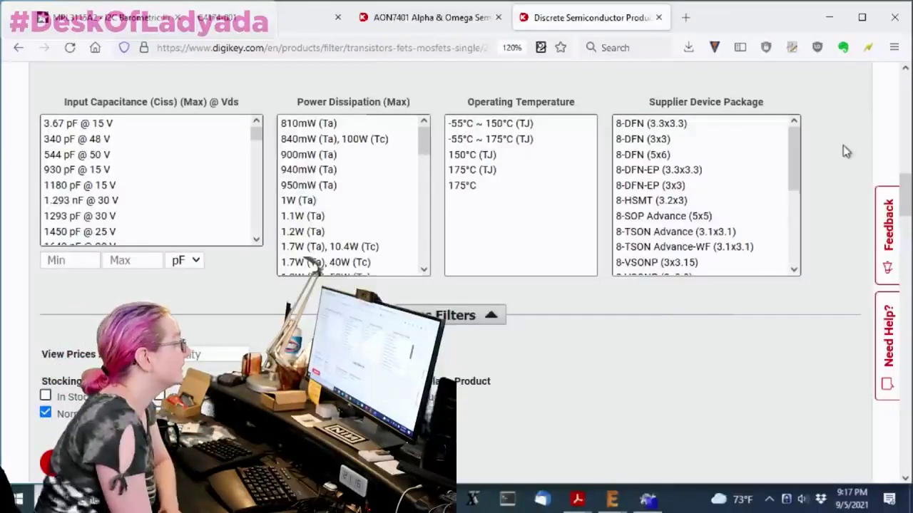
{"action": "left_click", "coordinate": [651, 125]}
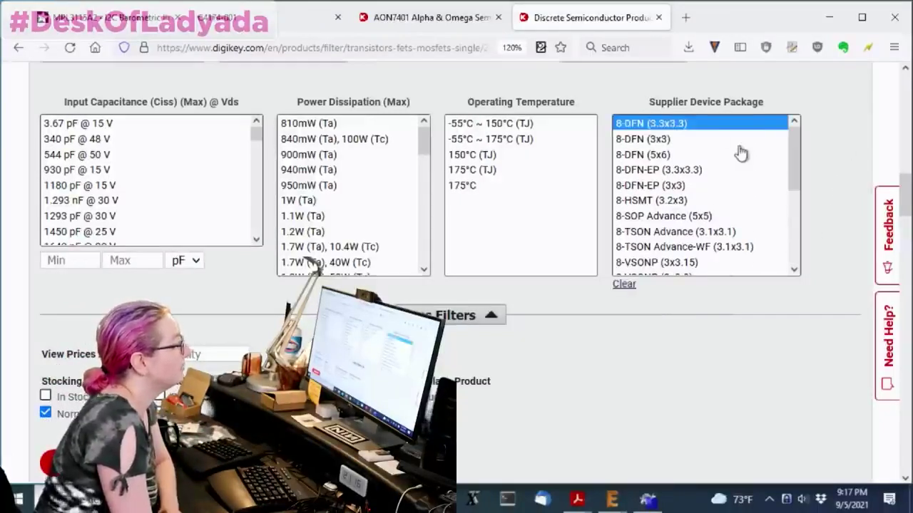
{"action": "left_click", "coordinate": [693, 140], "text": "ctrl"}
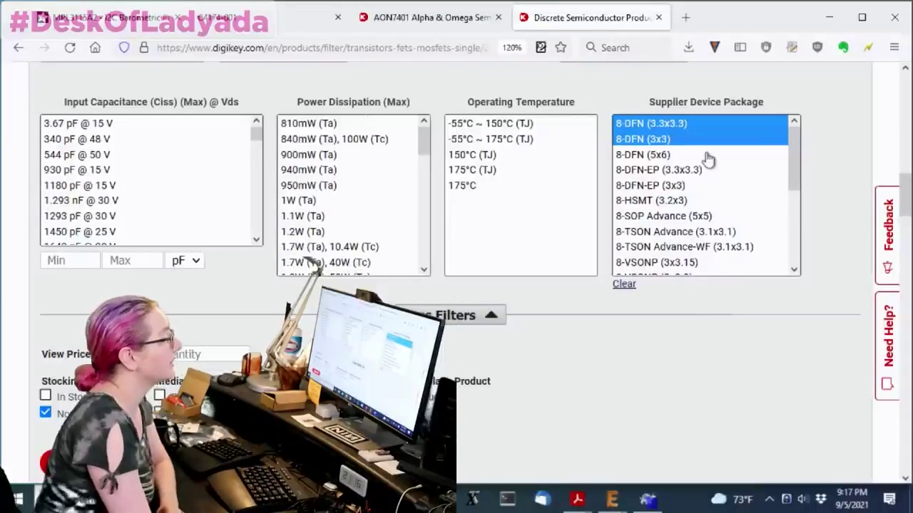
{"action": "left_click", "coordinate": [704, 173], "text": "ctrl"}
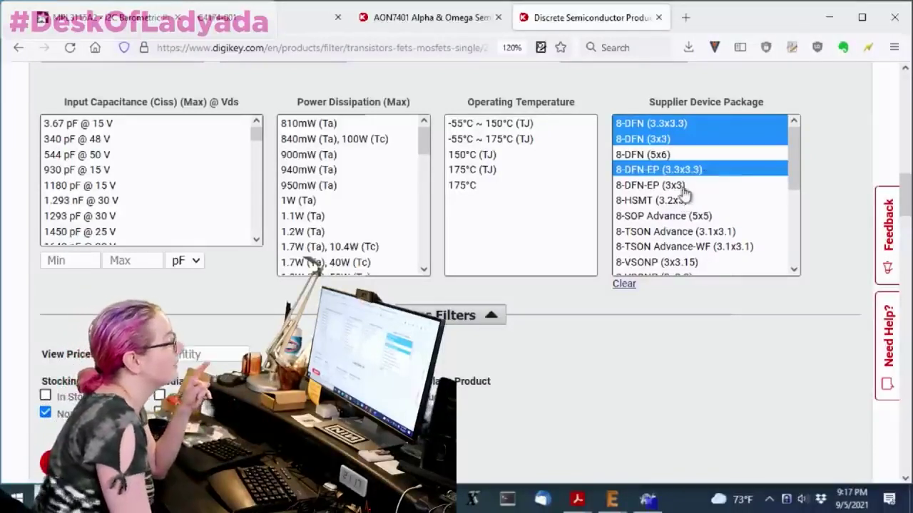
{"action": "left_click", "coordinate": [690, 184], "text": "ctrl"}
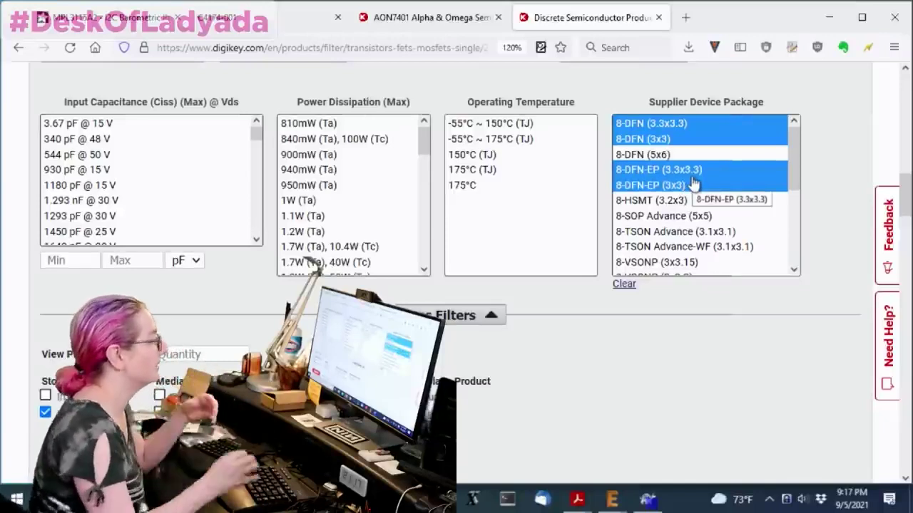
{"action": "left_click", "coordinate": [695, 202], "text": "ctrl"}
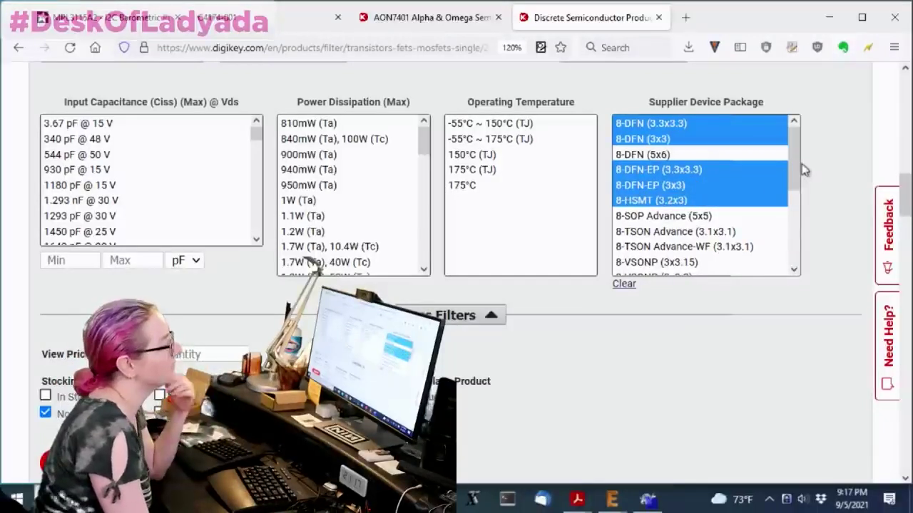
Step: Add both 8-TSON Advance (3.1x3.1) variants, 8-VSONP (3x3.15), 8-VSONP (3x3.3), DFN3030 and MLPAK33 to the package selection
{"action": "scroll", "coordinate": [698, 171], "scroll_direction": "down", "scroll_amount": 2}
{"action": "left_click", "coordinate": [782, 156], "text": "ctrl"}
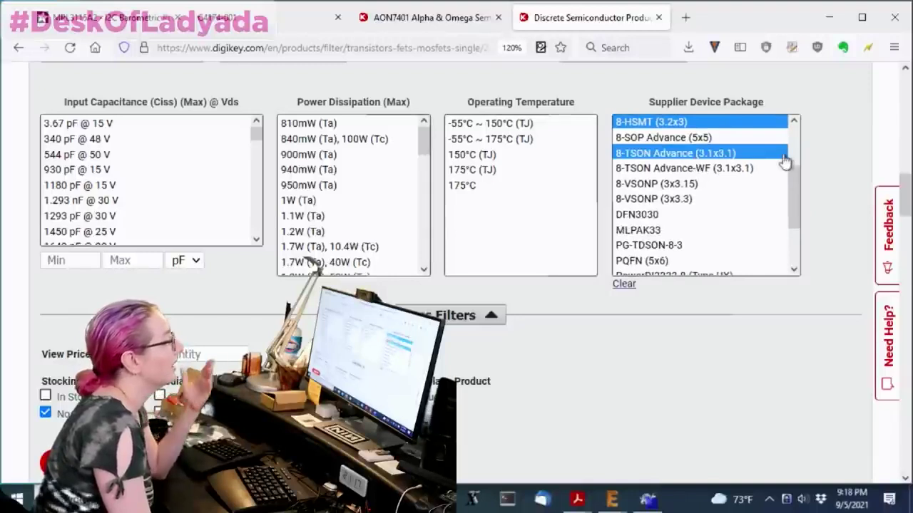
{"action": "left_click", "coordinate": [759, 170], "text": "ctrl"}
{"action": "left_click", "coordinate": [714, 185], "text": "ctrl"}
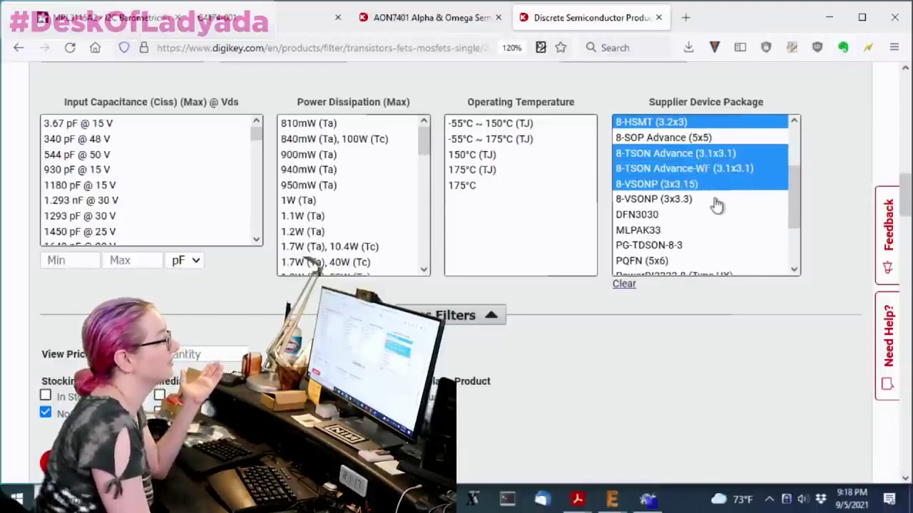
{"action": "left_click", "coordinate": [718, 204], "text": "ctrl"}
{"action": "left_click", "coordinate": [706, 215], "text": "ctrl"}
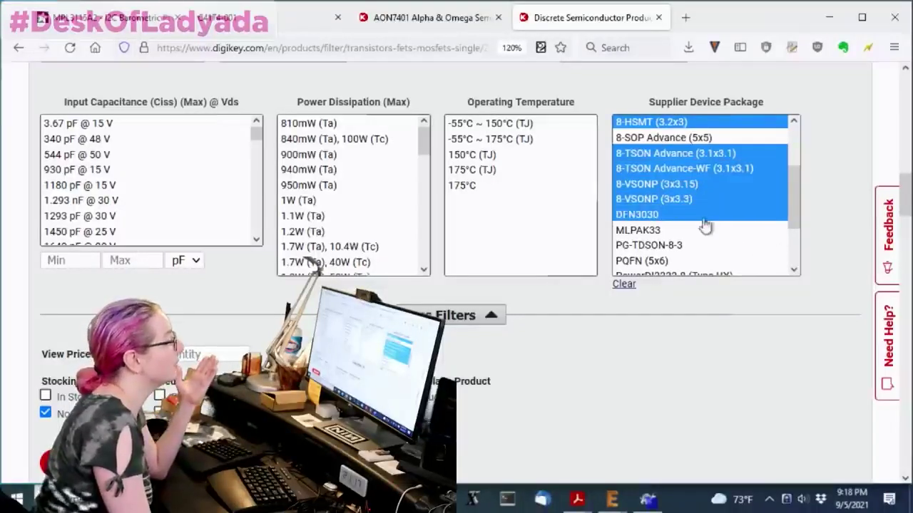
{"action": "left_click", "coordinate": [706, 229], "text": "ctrl"}
Step: Add PowerDI3333-8 (Type UX), PowerDI3333-8 and PowerFlat (3.3x3.3) to the package selection and apply the filters
{"action": "left_click_drag", "start_coordinate": [796, 226], "coordinate": [799, 252]}
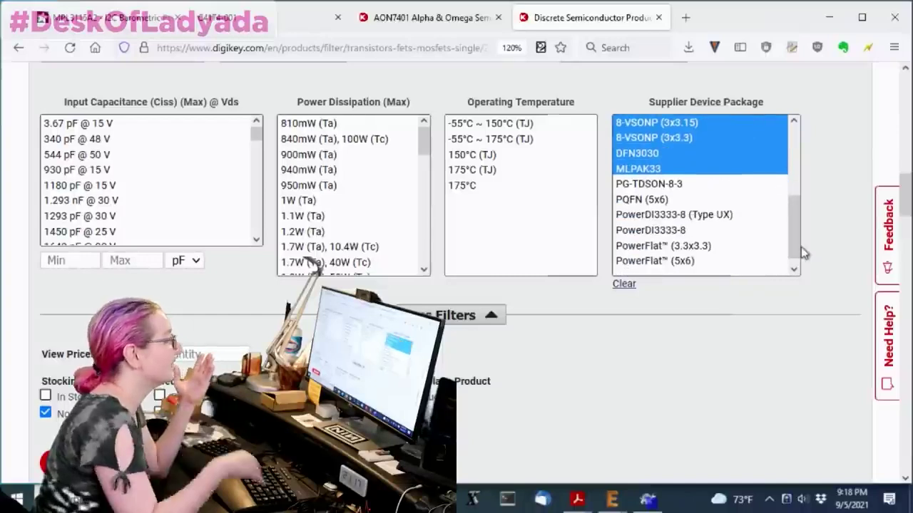
{"action": "left_click", "coordinate": [682, 229], "text": "ctrl"}
{"action": "left_click", "coordinate": [682, 215], "text": "ctrl"}
{"action": "left_click", "coordinate": [682, 246], "text": "ctrl"}
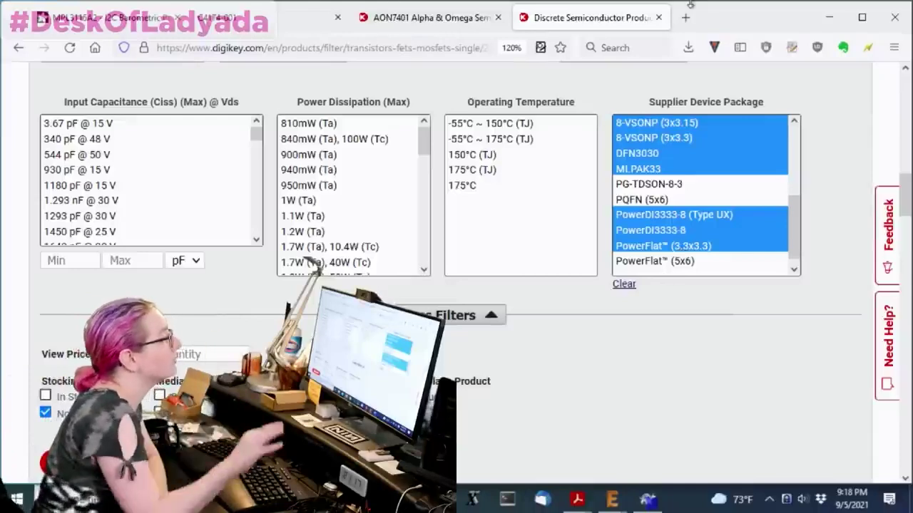
{"action": "scroll", "coordinate": [780, 230], "scroll_direction": "up", "scroll_amount": 5}
{"action": "scroll", "coordinate": [849, 230], "scroll_direction": "down", "scroll_amount": 2}
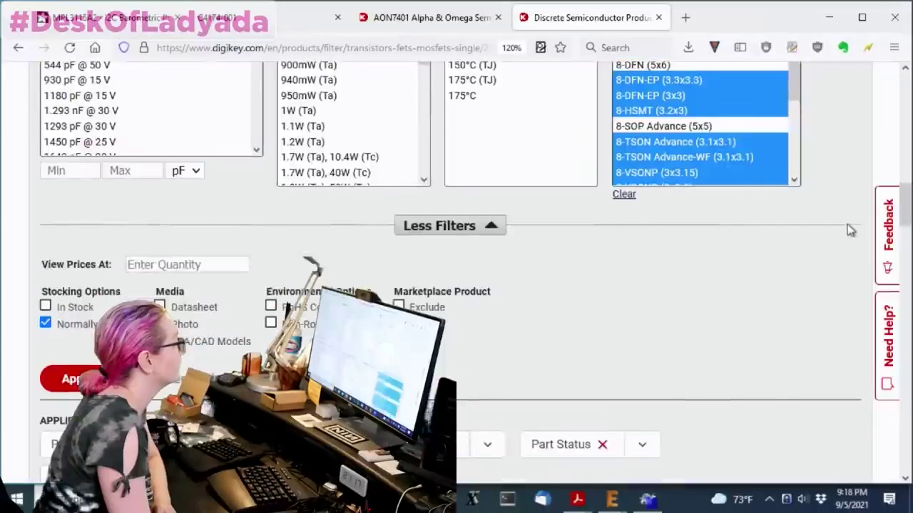
Step: Compare the enlarged package photos of the filtered MOSFETs, including the CSD25404Q3T, RQ3E120ATTB, RQ3E100ATTB and PXP400-100QSJ
{"action": "scroll", "coordinate": [799, 249], "scroll_direction": "down", "scroll_amount": 6}
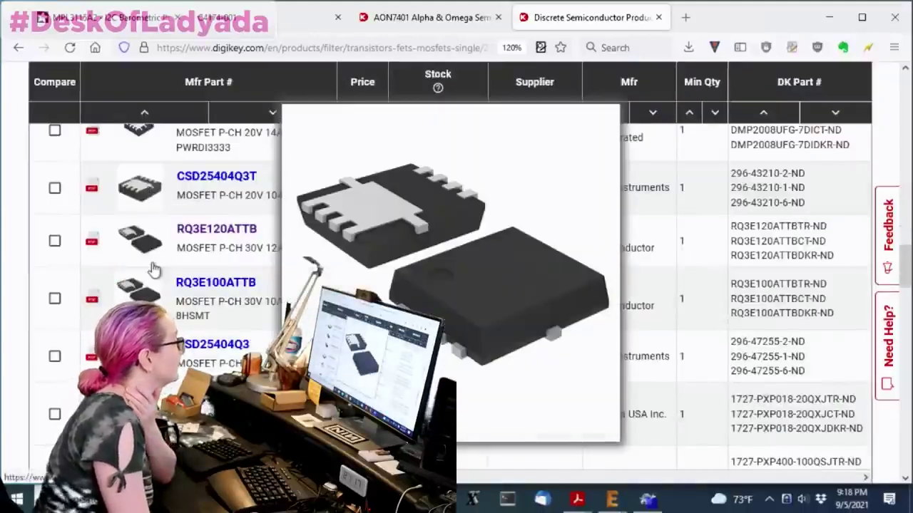
{"action": "mouse_move", "coordinate": [145, 185]}
{"action": "mouse_move", "coordinate": [146, 298]}
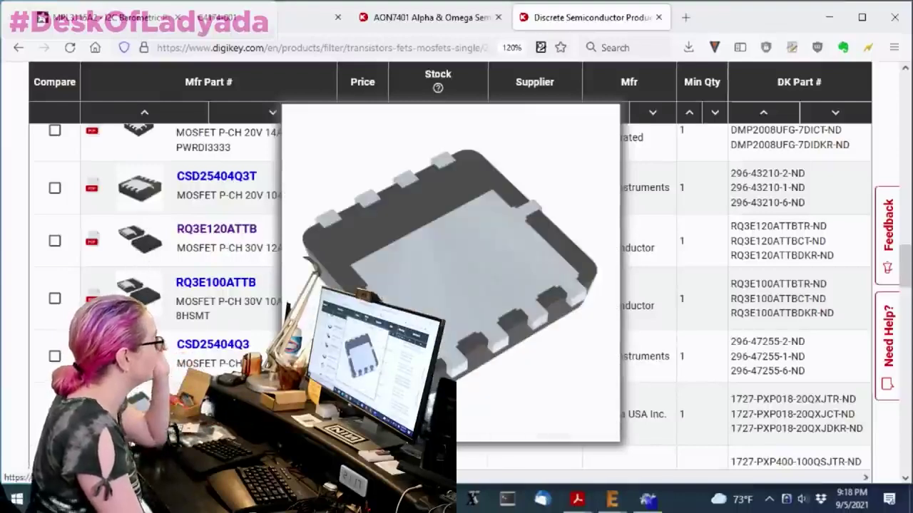
{"action": "mouse_move", "coordinate": [136, 244]}
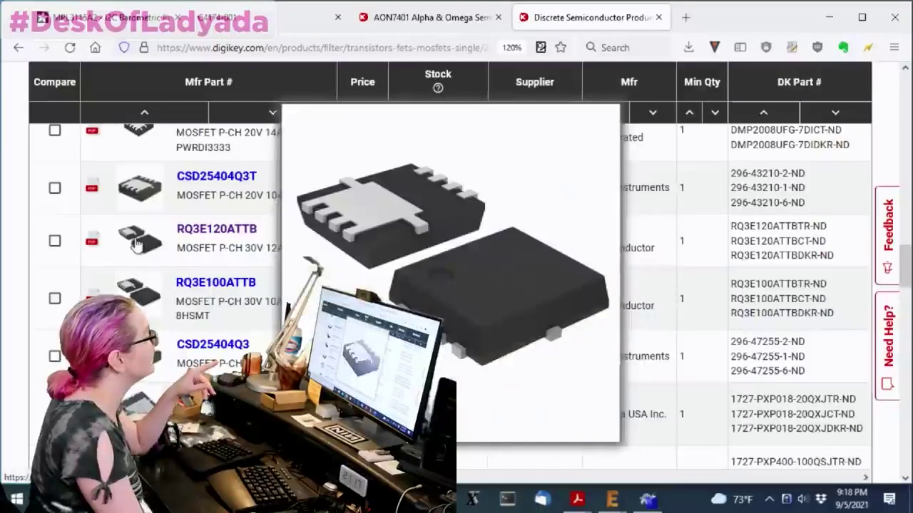
{"action": "scroll", "coordinate": [137, 257], "scroll_direction": "down", "scroll_amount": 2}
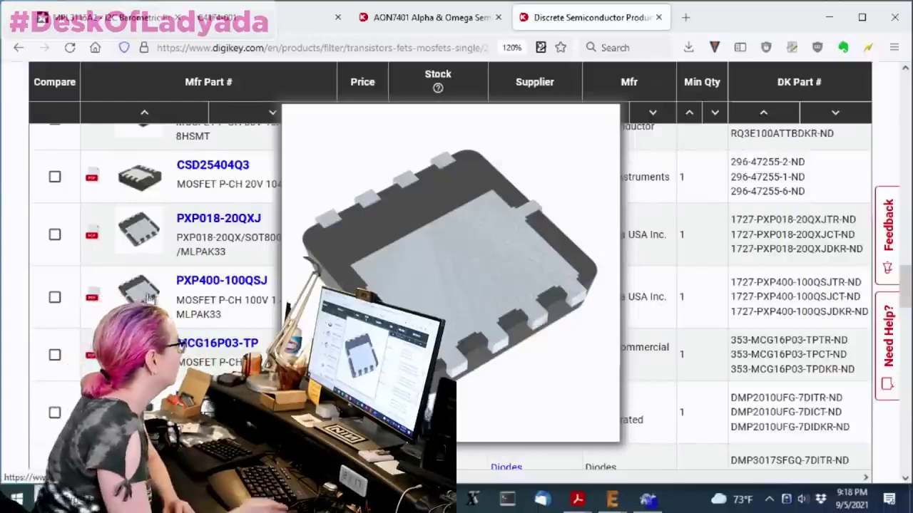
{"action": "scroll", "coordinate": [595, 365], "scroll_direction": "up", "scroll_amount": 2}
{"action": "scroll", "coordinate": [596, 365], "scroll_direction": "up", "scroll_amount": 14}
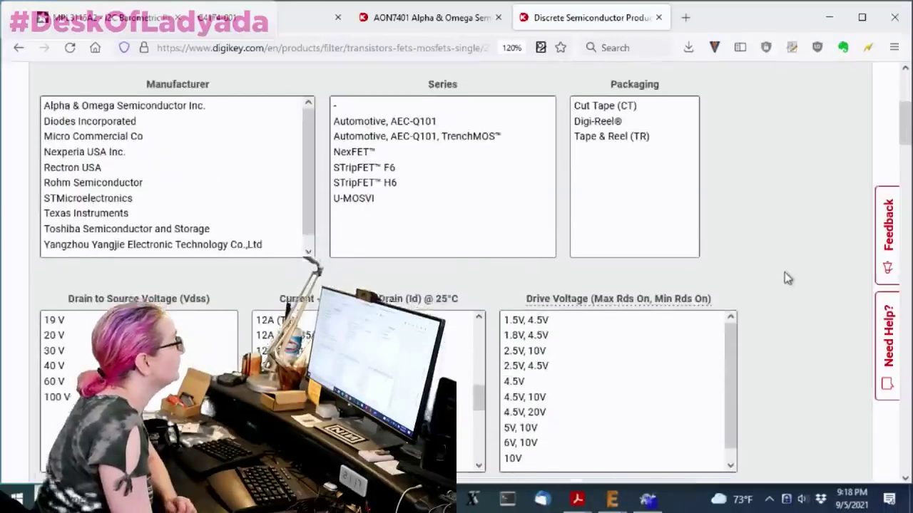
Step: Switch to the EAGLE schematic to check how the AON7401 MOSFET Q2 is wired, and return to the Digi-Key results
{"action": "scroll", "coordinate": [785, 273], "scroll_direction": "down", "scroll_amount": 2}
{"action": "scroll", "coordinate": [786, 272], "scroll_direction": "down", "scroll_amount": 1}
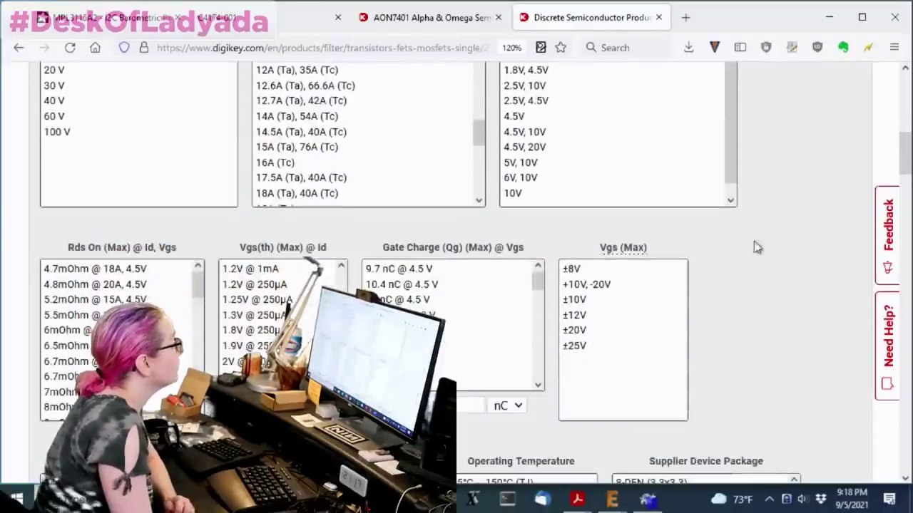
{"action": "mouse_move", "coordinate": [646, 501]}
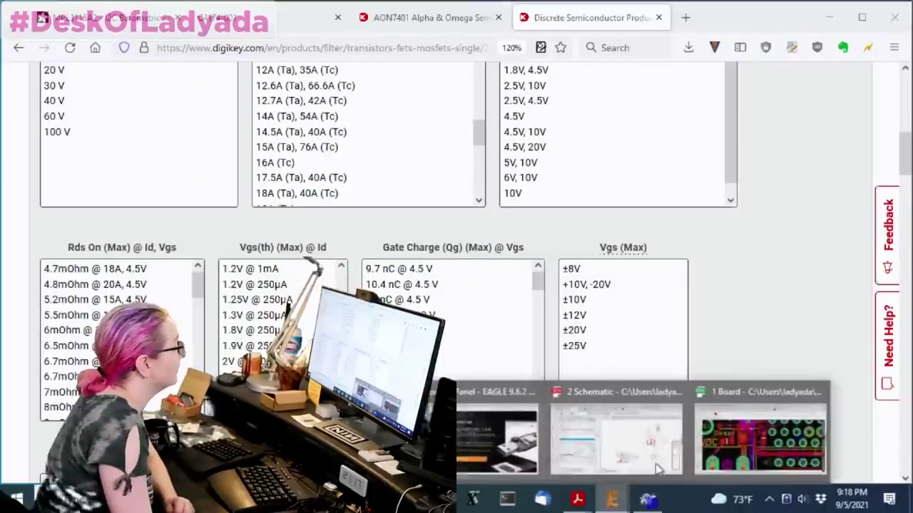
{"action": "left_click", "coordinate": [744, 434]}
{"action": "left_click", "coordinate": [162, 62]}
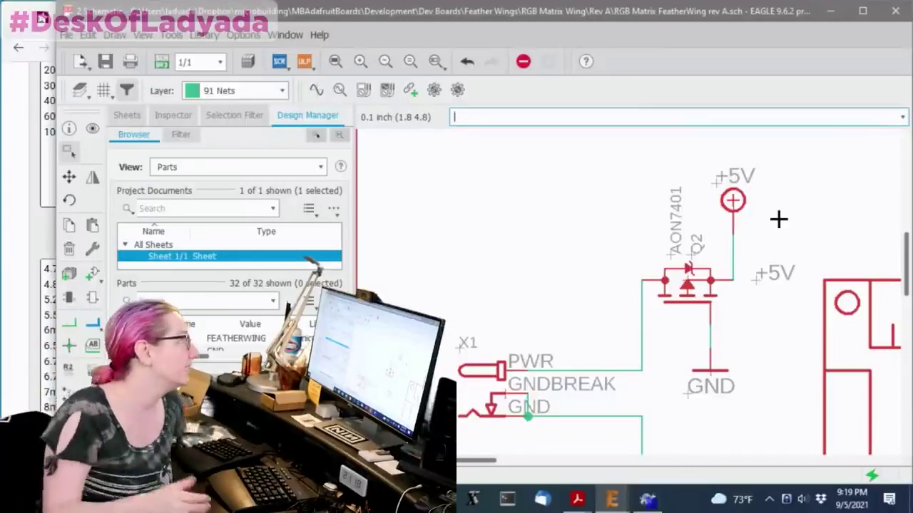
{"action": "left_click", "coordinate": [29, 176]}
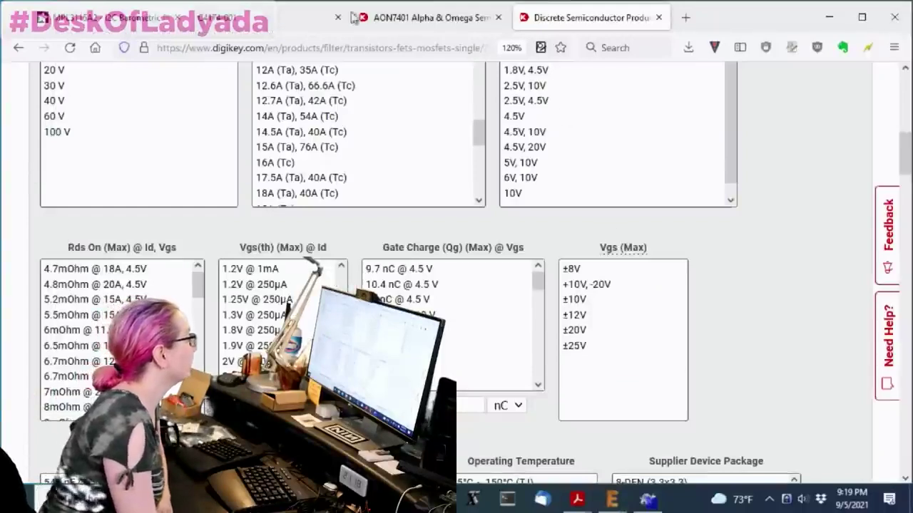
Step: Check the Rds On rating of the AON7401 on its original product page
{"action": "left_click", "coordinate": [393, 20]}
{"action": "scroll", "coordinate": [477, 193], "scroll_direction": "down", "scroll_amount": 3}
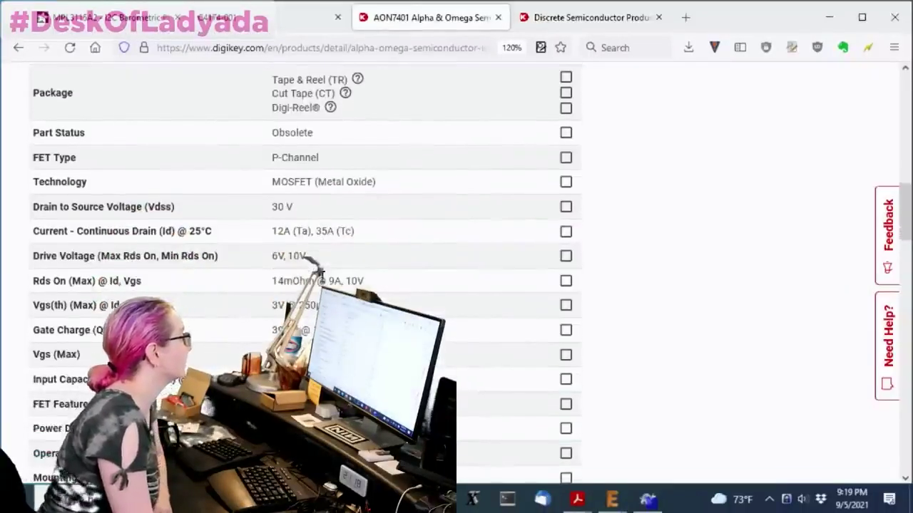
{"action": "left_click_drag", "start_coordinate": [271, 281], "coordinate": [326, 281]}
Step: Filter the Digi-Key results to Rds On (Max) values from 4.7mOhm @ 18A, 4.5V through 18mOhm @ 8.1A, 4.5V
{"action": "left_click", "coordinate": [663, 20]}
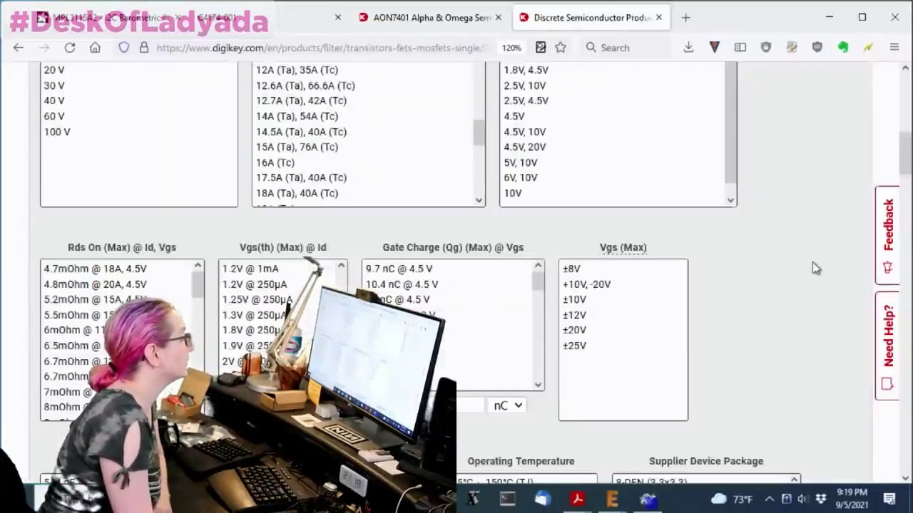
{"action": "scroll", "coordinate": [811, 260], "scroll_direction": "up", "scroll_amount": 5}
{"action": "scroll", "coordinate": [812, 256], "scroll_direction": "down", "scroll_amount": 10}
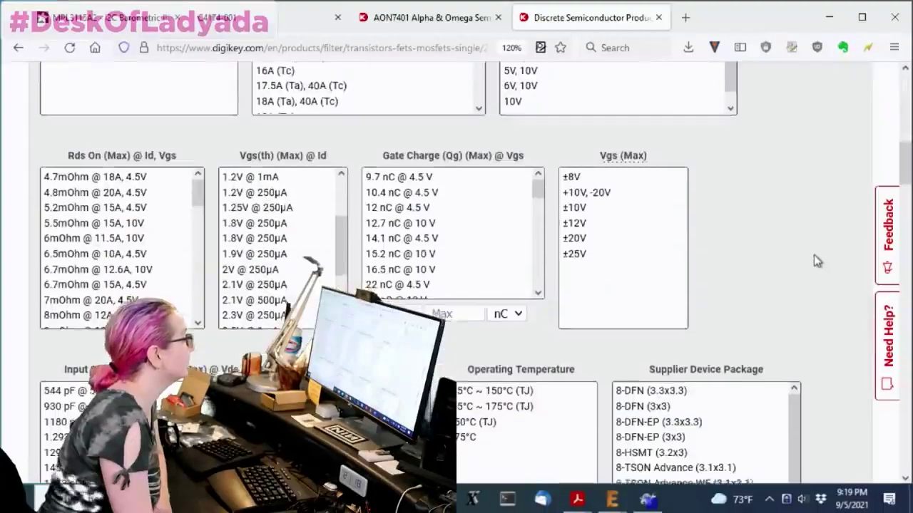
{"action": "scroll", "coordinate": [507, 188], "scroll_direction": "up", "scroll_amount": 4}
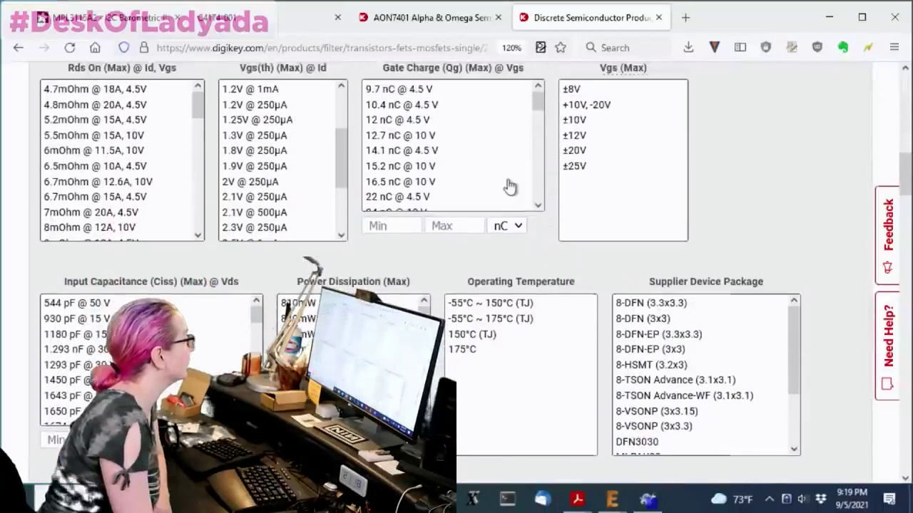
{"action": "scroll", "coordinate": [184, 290], "scroll_direction": "down", "scroll_amount": 8}
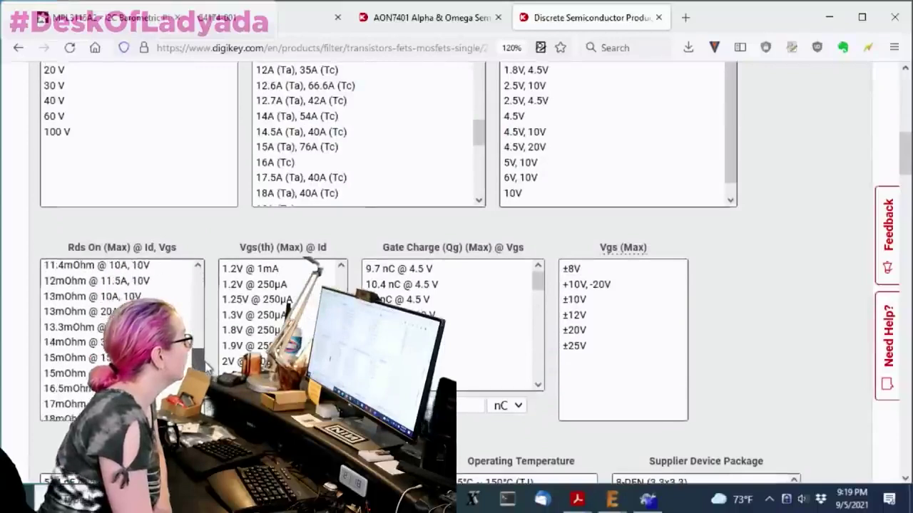
{"action": "scroll", "coordinate": [203, 291], "scroll_direction": "down", "scroll_amount": 2}
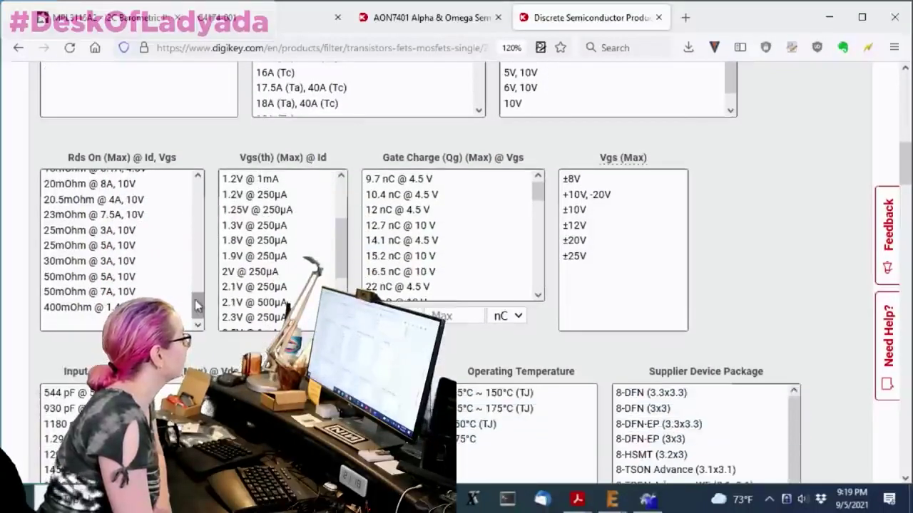
{"action": "scroll", "coordinate": [203, 290], "scroll_direction": "up", "scroll_amount": 3}
{"action": "left_click_drag", "start_coordinate": [203, 290], "coordinate": [197, 306]}
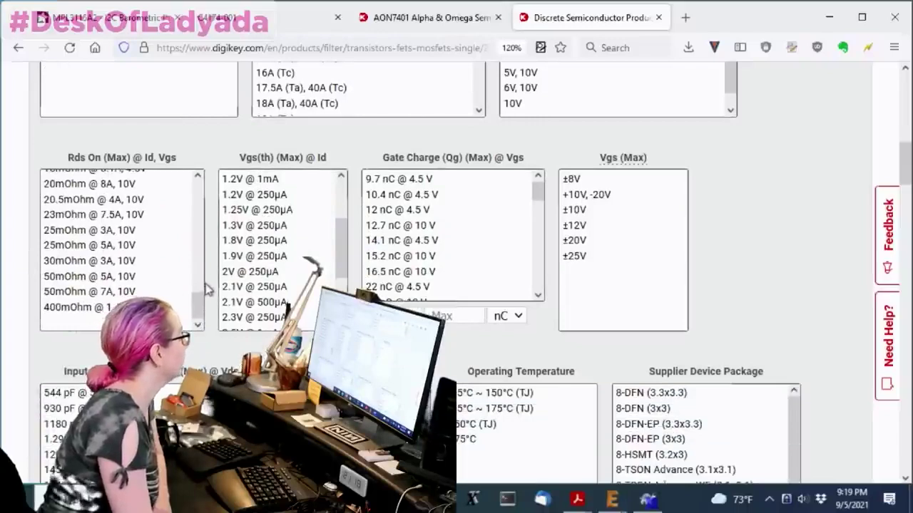
{"action": "left_click_drag", "start_coordinate": [199, 299], "coordinate": [198, 284]}
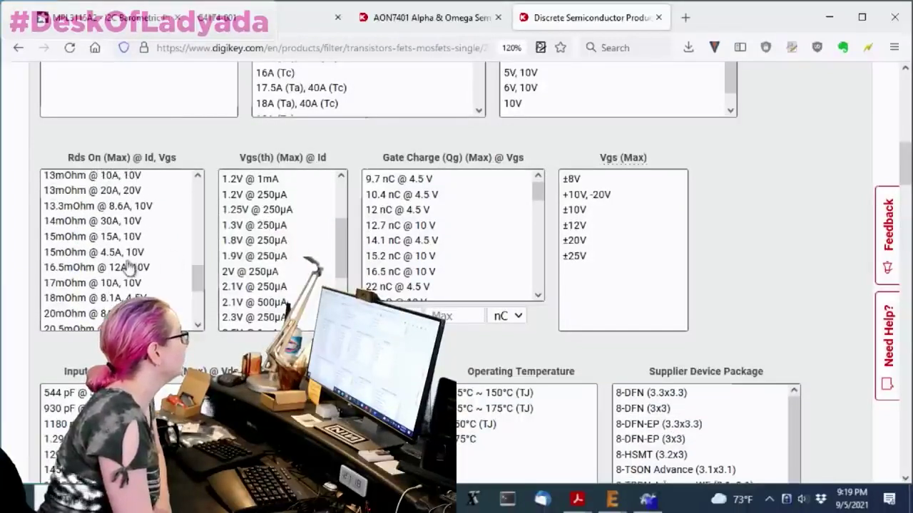
{"action": "left_click_drag", "start_coordinate": [121, 298], "coordinate": [128, 113]}
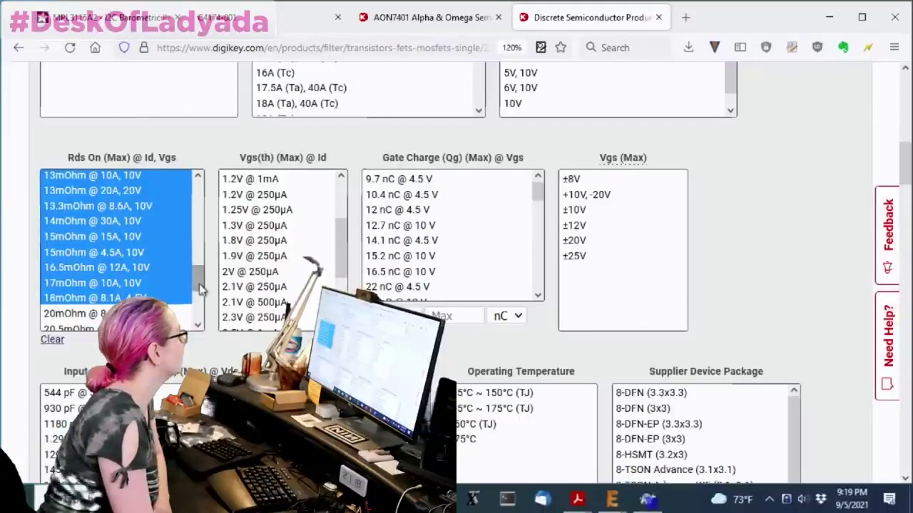
{"action": "left_click_drag", "start_coordinate": [199, 284], "coordinate": [199, 189]}
{"action": "left_click", "coordinate": [152, 179], "text": "shift"}
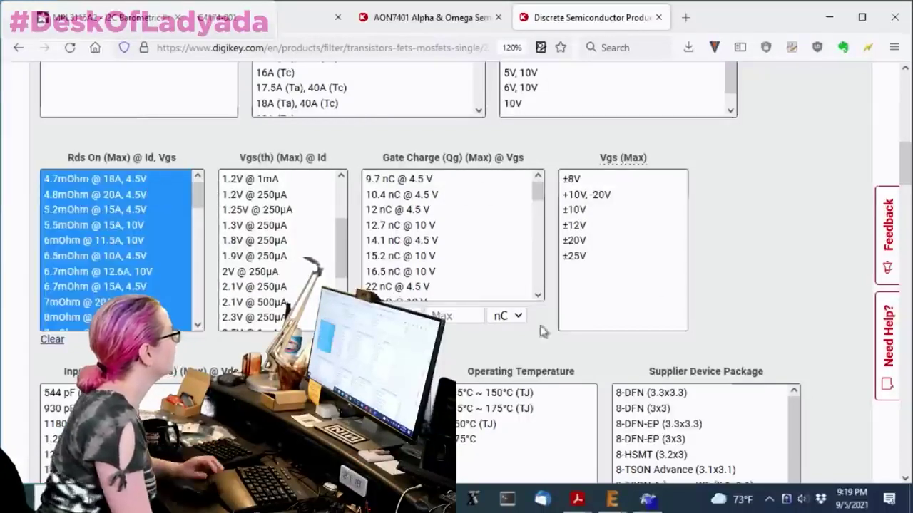
{"action": "scroll", "coordinate": [763, 234], "scroll_direction": "down", "scroll_amount": 10}
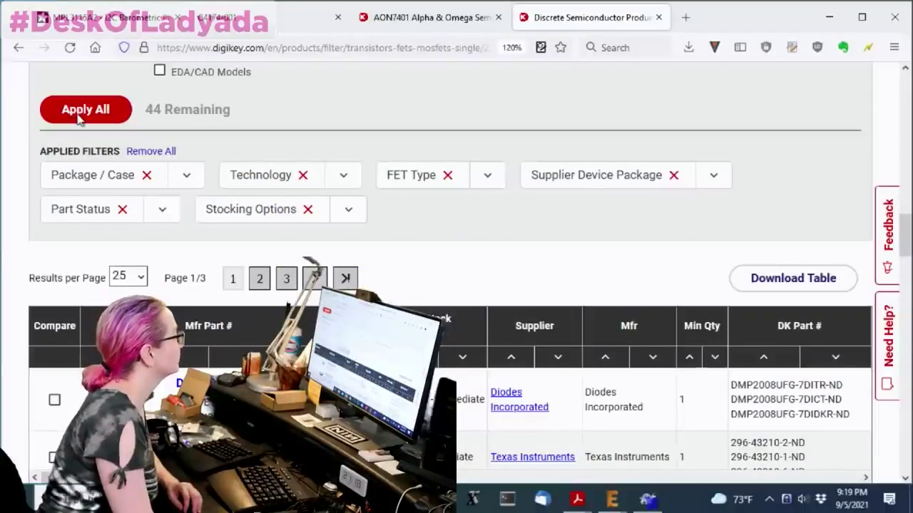
{"action": "left_click", "coordinate": [87, 120]}
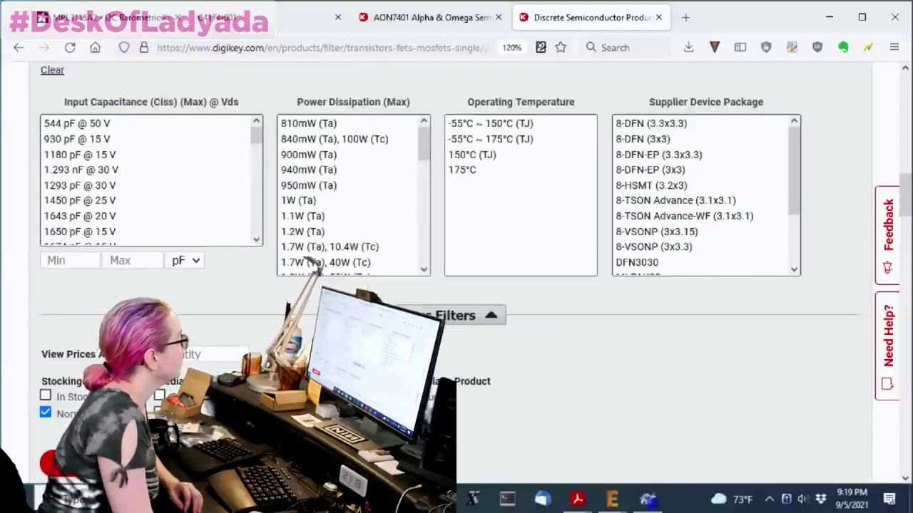
Step: Check Q2's wiring in the EAGLE schematic and the AON7401's Vgs (Max) rating on its Digi-Key product page
{"action": "left_click", "coordinate": [435, 19]}
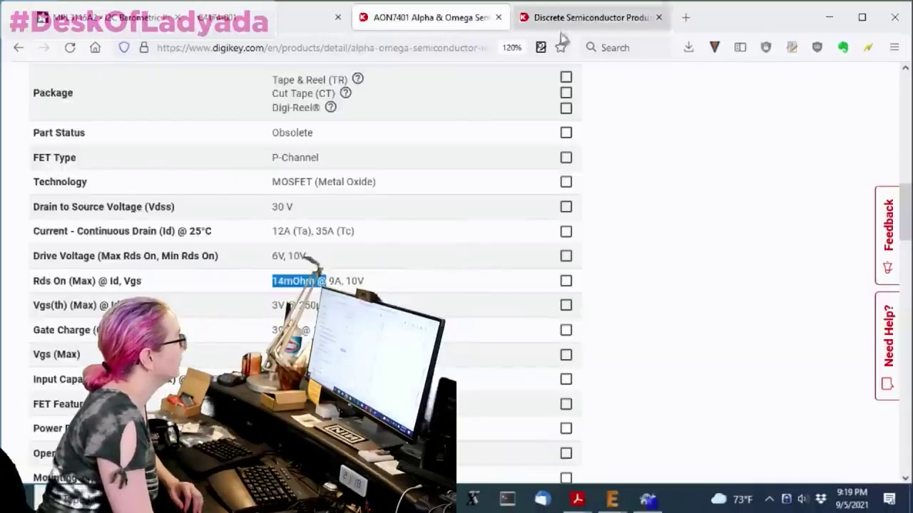
{"action": "mouse_move", "coordinate": [612, 503]}
{"action": "left_click", "coordinate": [642, 460]}
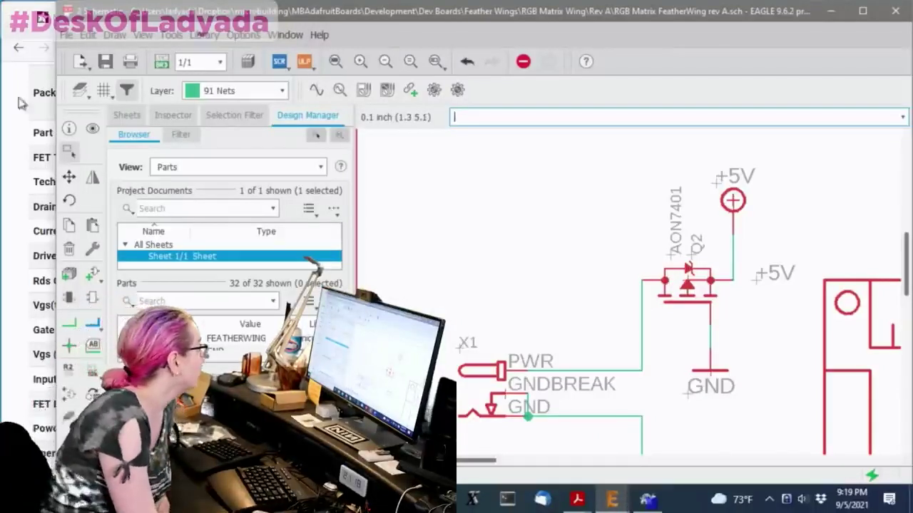
{"action": "left_click", "coordinate": [19, 103]}
{"action": "scroll", "coordinate": [421, 245], "scroll_direction": "down", "scroll_amount": 2}
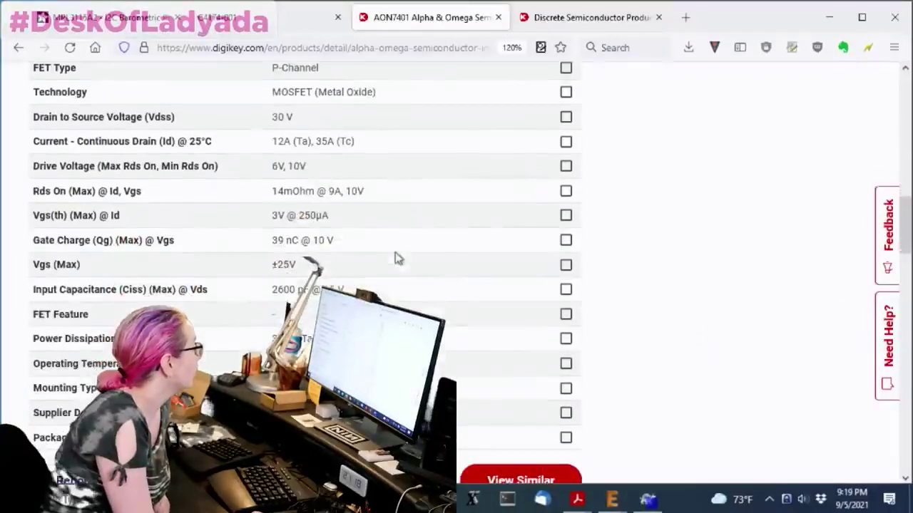
{"action": "triple_click", "coordinate": [346, 266]}
{"action": "scroll", "coordinate": [442, 236], "scroll_direction": "down", "scroll_amount": 2}
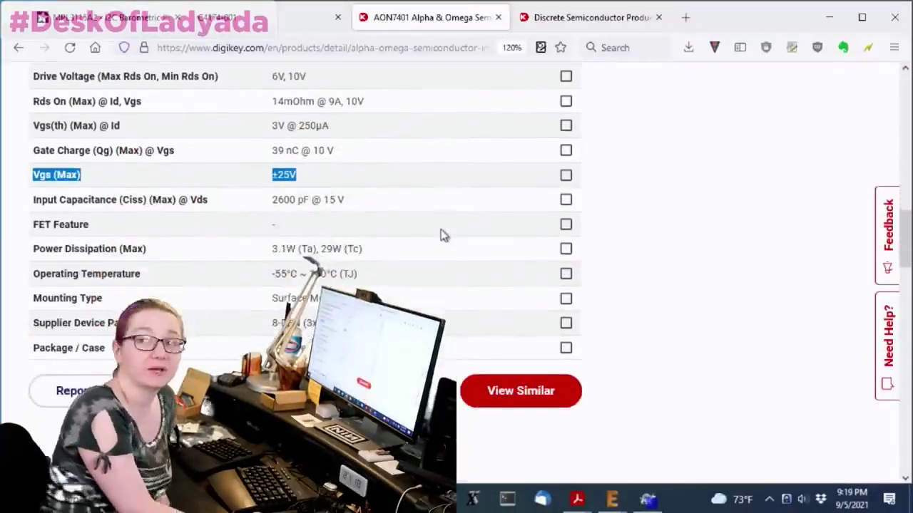
Step: Return to the Digi-Key results and filter Vgs (Max) to ±12V, ±20V and ±25V
{"action": "left_click", "coordinate": [590, 16]}
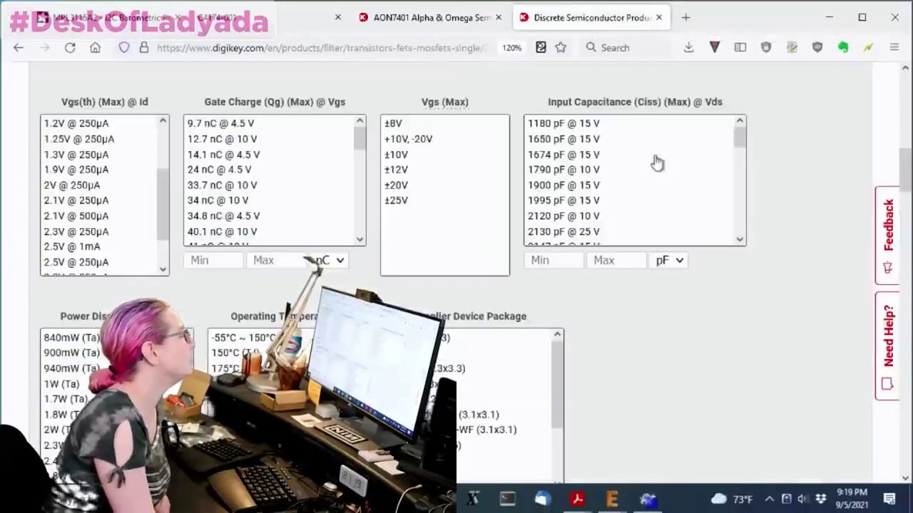
{"action": "left_click_drag", "start_coordinate": [432, 176], "coordinate": [432, 203]}
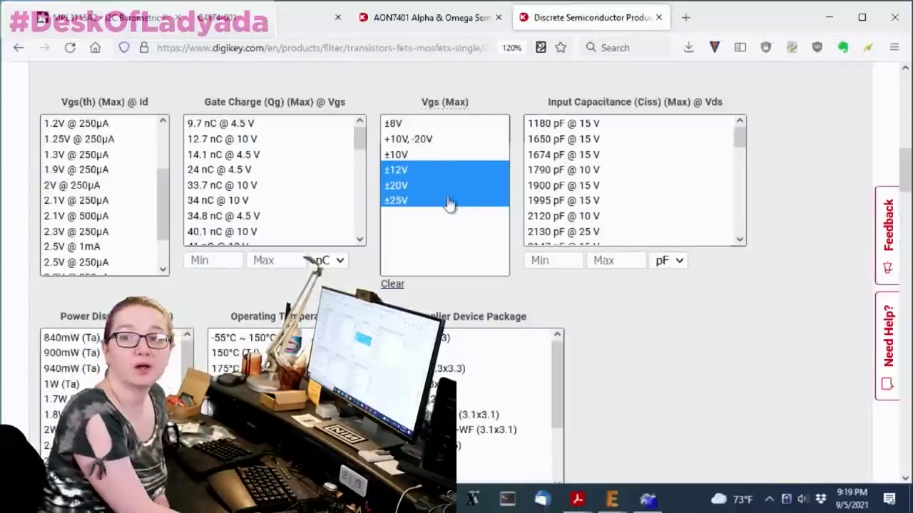
{"action": "scroll", "coordinate": [808, 270], "scroll_direction": "down", "scroll_amount": 4}
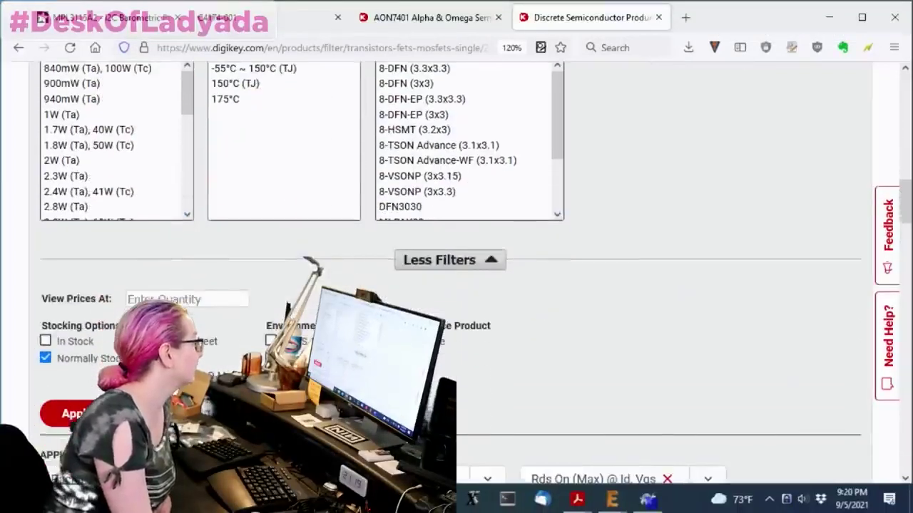
Step: Review the remaining filter values for drain voltage, drain current, drive voltage, Vgs(th), power dissipation and supplier package
{"action": "scroll", "coordinate": [756, 282], "scroll_direction": "up", "scroll_amount": 5}
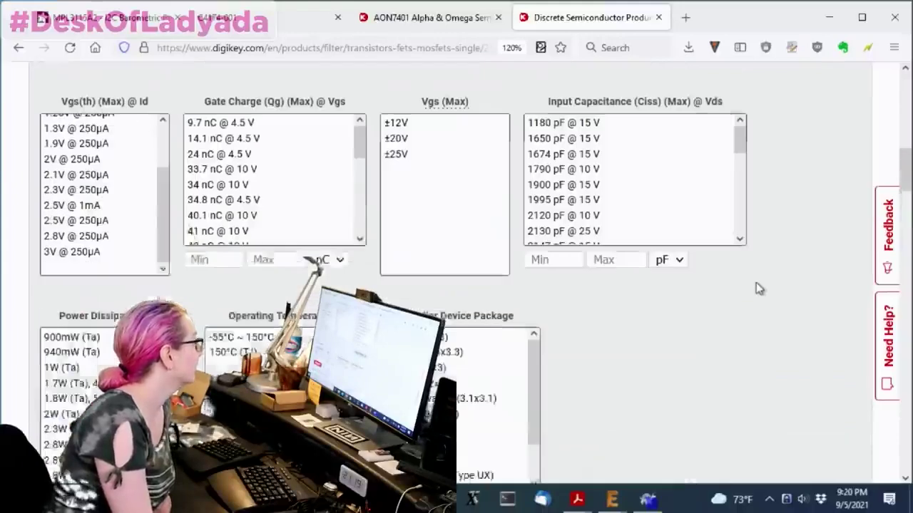
{"action": "scroll", "coordinate": [812, 269], "scroll_direction": "up", "scroll_amount": 3}
{"action": "scroll", "coordinate": [812, 269], "scroll_direction": "up", "scroll_amount": 3}
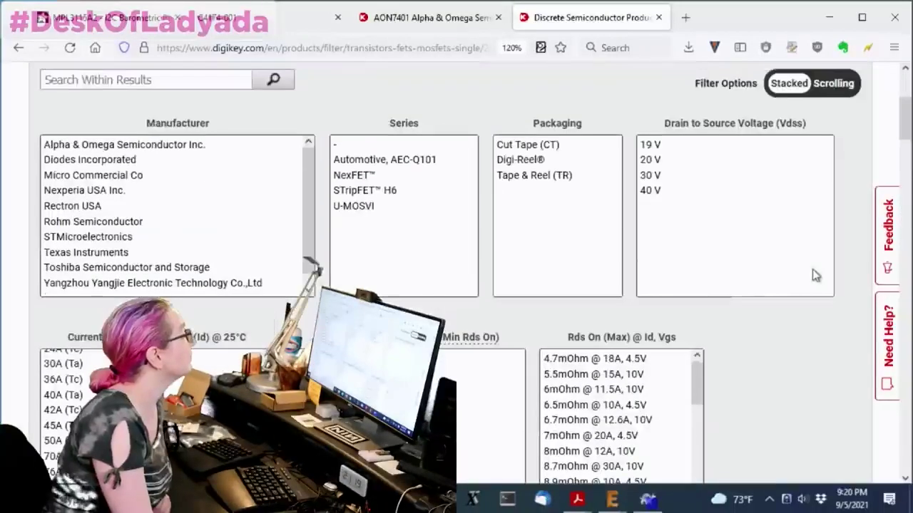
{"action": "scroll", "coordinate": [869, 253], "scroll_direction": "down", "scroll_amount": 4}
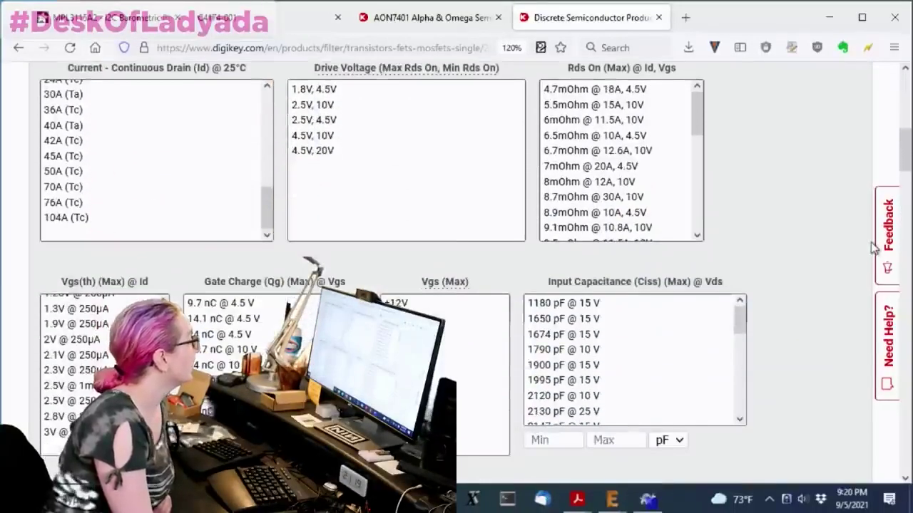
{"action": "scroll", "coordinate": [874, 246], "scroll_direction": "down", "scroll_amount": 3}
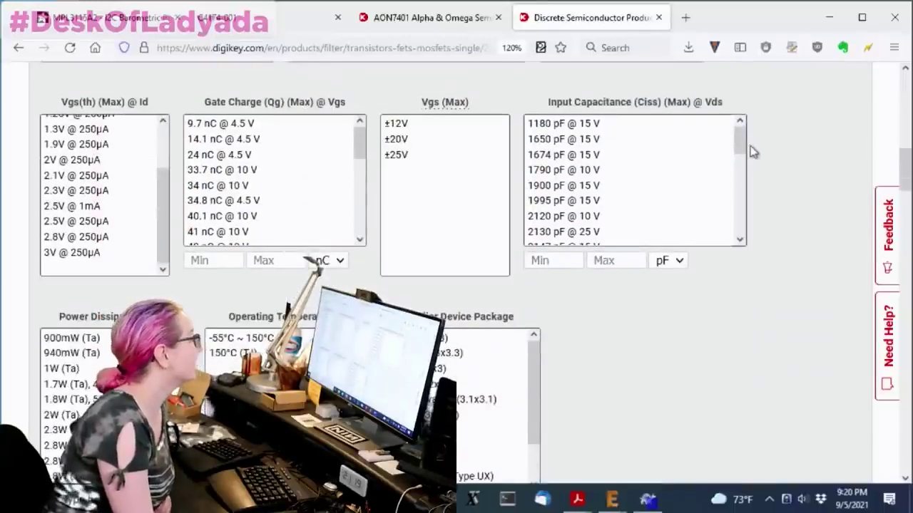
{"action": "scroll", "coordinate": [785, 176], "scroll_direction": "down", "scroll_amount": 2}
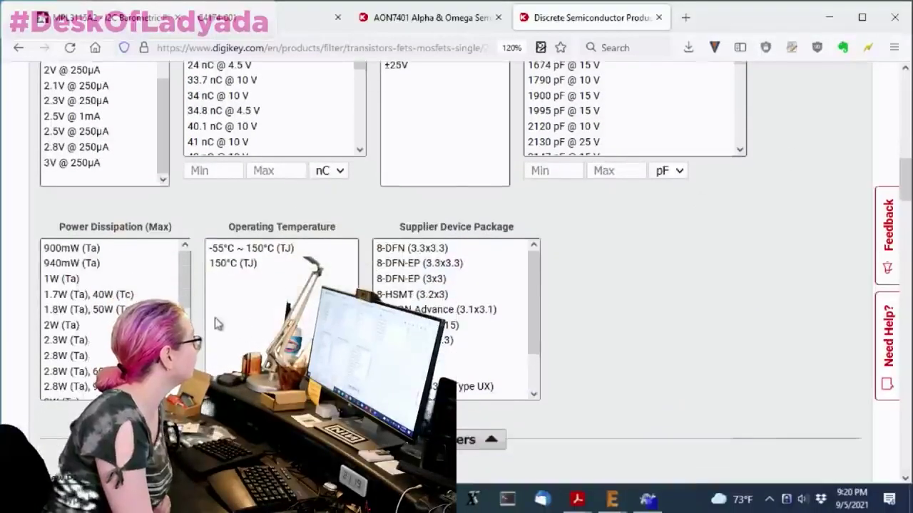
{"action": "left_click_drag", "start_coordinate": [189, 290], "coordinate": [197, 364]}
{"action": "scroll", "coordinate": [633, 294], "scroll_direction": "down", "scroll_amount": 2}
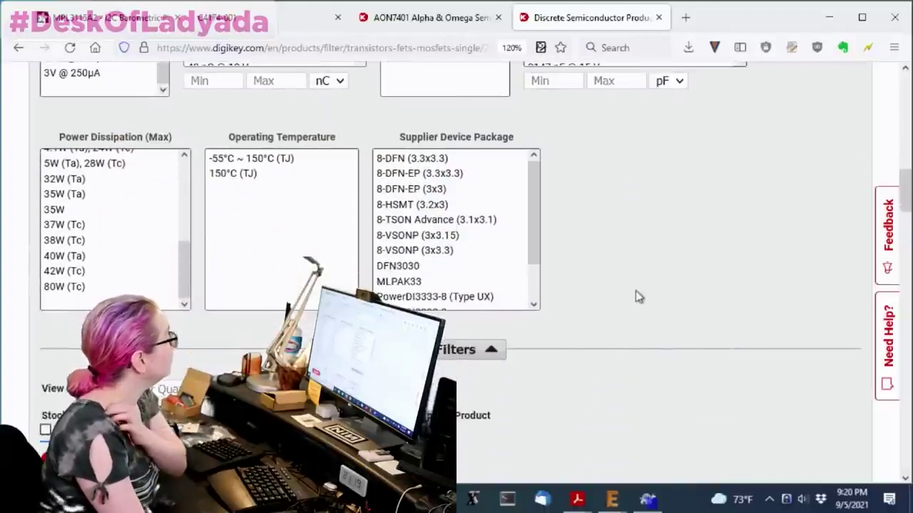
{"action": "scroll", "coordinate": [637, 293], "scroll_direction": "up", "scroll_amount": 5}
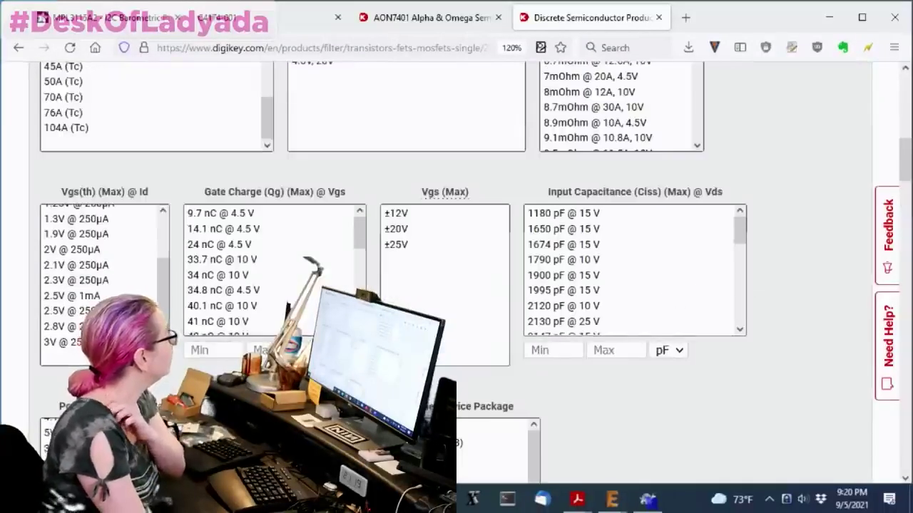
{"action": "scroll", "coordinate": [162, 283], "scroll_direction": "up", "scroll_amount": 3}
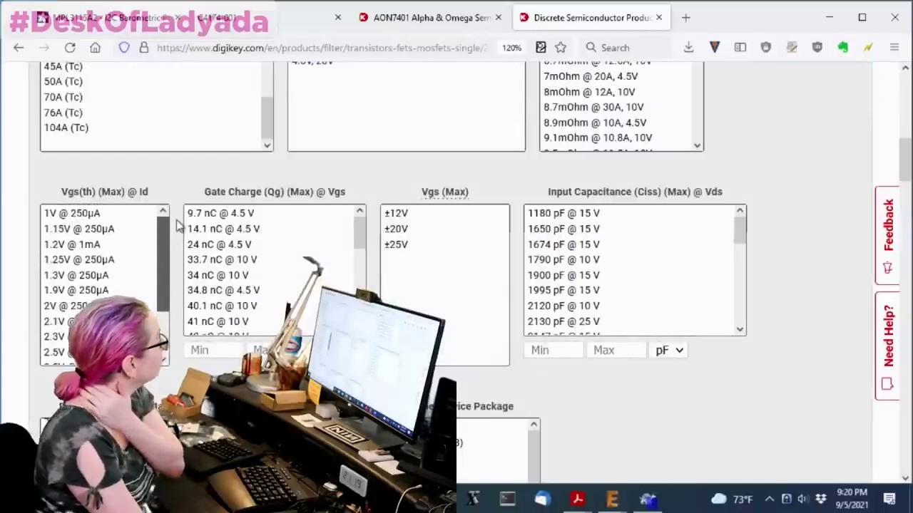
{"action": "scroll", "coordinate": [163, 285], "scroll_direction": "down", "scroll_amount": 3}
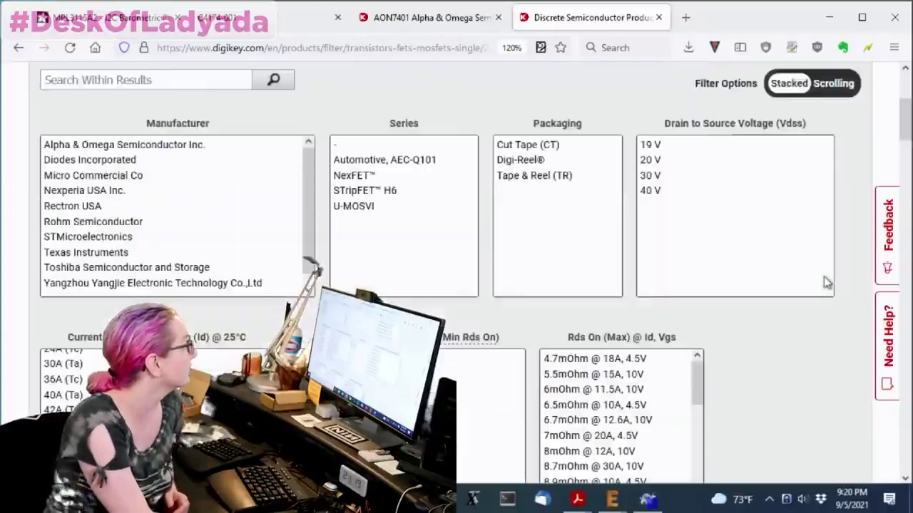
{"action": "scroll", "coordinate": [823, 280], "scroll_direction": "up", "scroll_amount": 4}
Step: Compare the drain current, drive voltage, Rds On, Vgs(th), gate charge and Vgs ratings across the listed MOSFETs
{"action": "scroll", "coordinate": [816, 301], "scroll_direction": "down", "scroll_amount": 10}
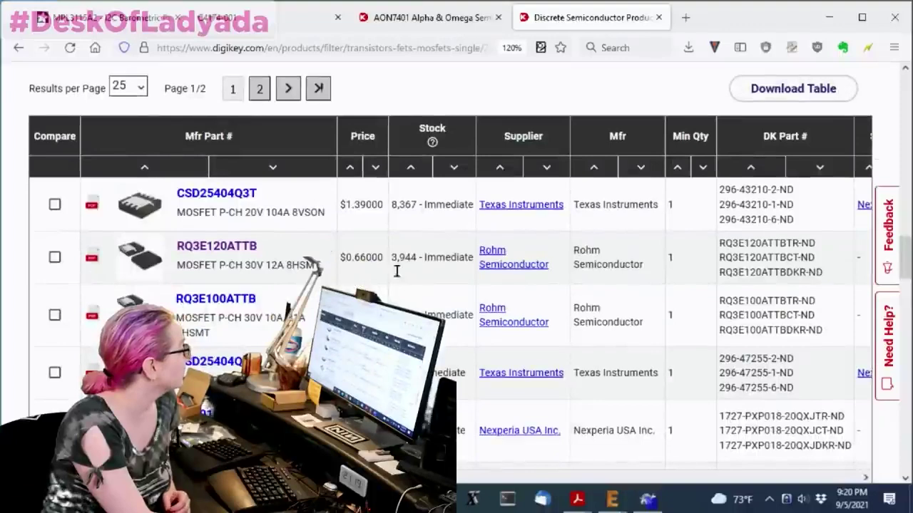
{"action": "left_click_drag", "start_coordinate": [254, 477], "coordinate": [626, 486]}
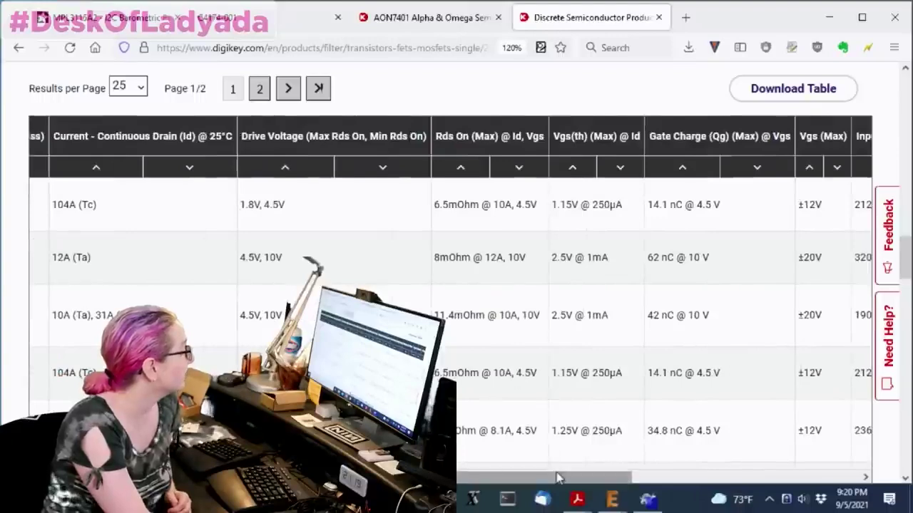
{"action": "left_click_drag", "start_coordinate": [560, 477], "coordinate": [217, 477]}
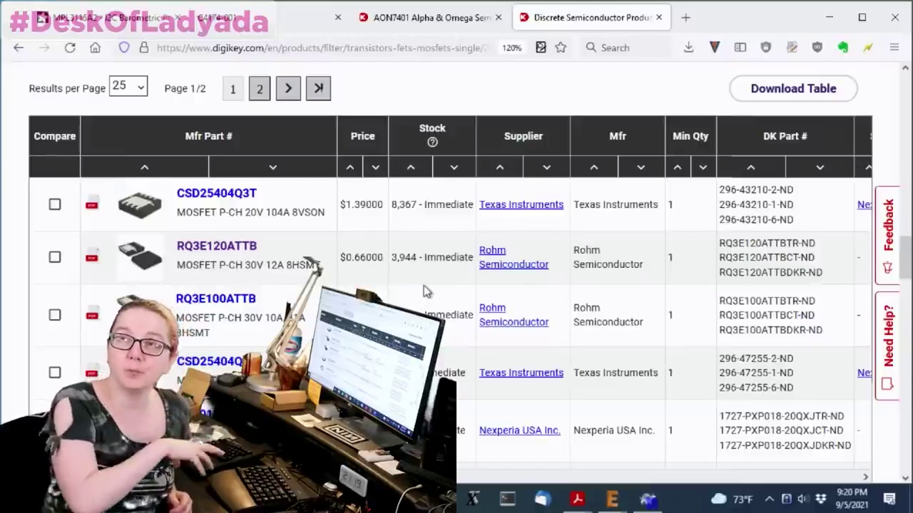
Step: Sort the MOSFET results by ascending price and exclude Marketplace products
{"action": "left_click", "coordinate": [350, 167]}
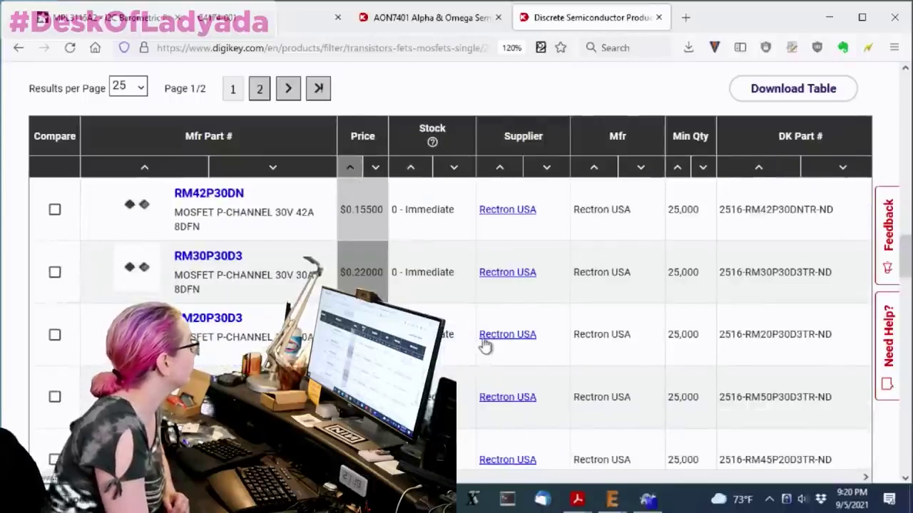
{"action": "scroll", "coordinate": [485, 345], "scroll_direction": "up", "scroll_amount": 4}
{"action": "left_click", "coordinate": [398, 117]}
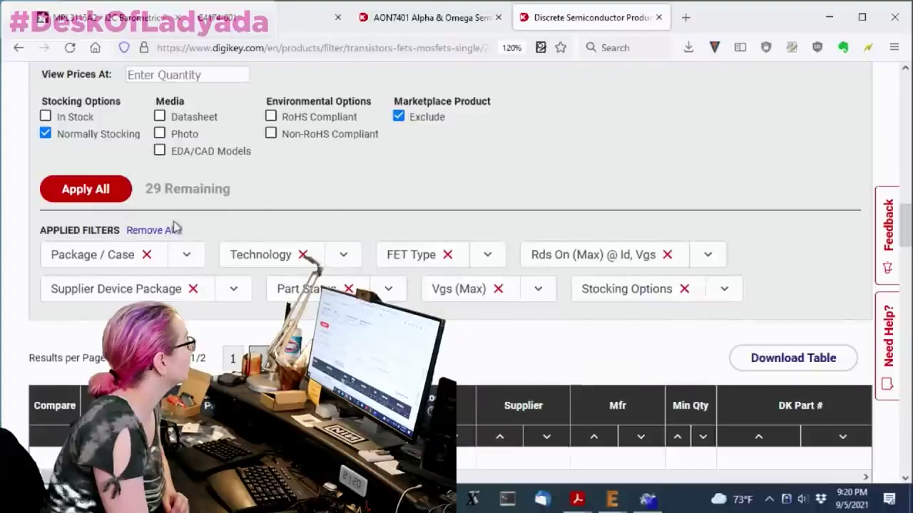
{"action": "left_click", "coordinate": [86, 189]}
Step: Review the price-sorted MOSFET results and restrict them to parts that are in stock
{"action": "scroll", "coordinate": [651, 179], "scroll_direction": "down", "scroll_amount": 3}
{"action": "scroll", "coordinate": [650, 180], "scroll_direction": "down", "scroll_amount": 2}
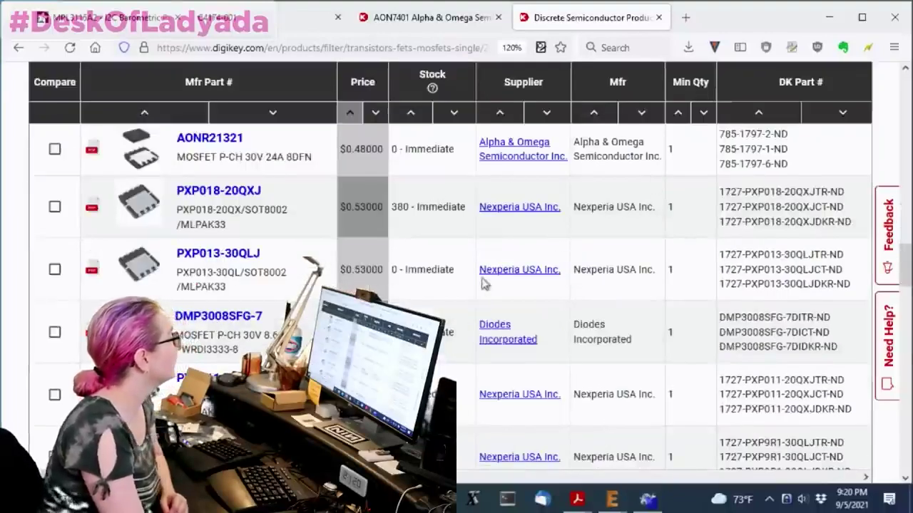
{"action": "scroll", "coordinate": [674, 314], "scroll_direction": "down", "scroll_amount": 3}
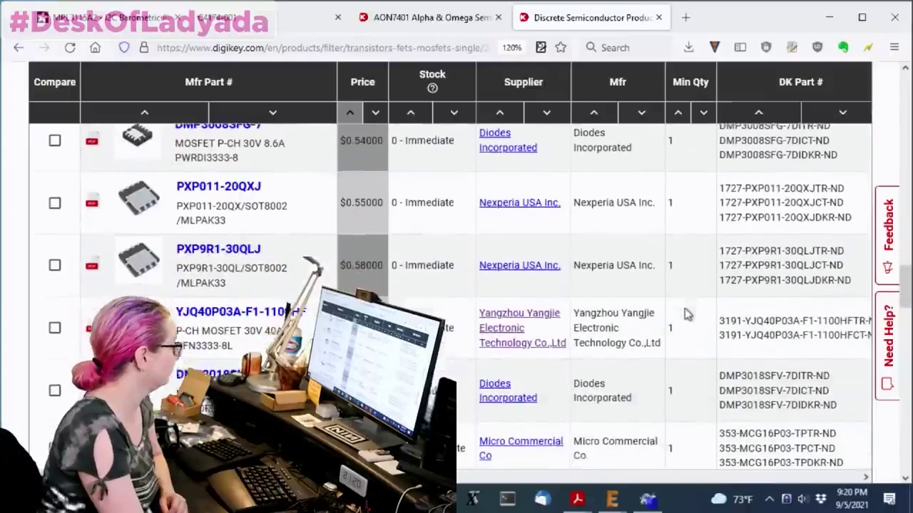
{"action": "scroll", "coordinate": [687, 314], "scroll_direction": "down", "scroll_amount": 6}
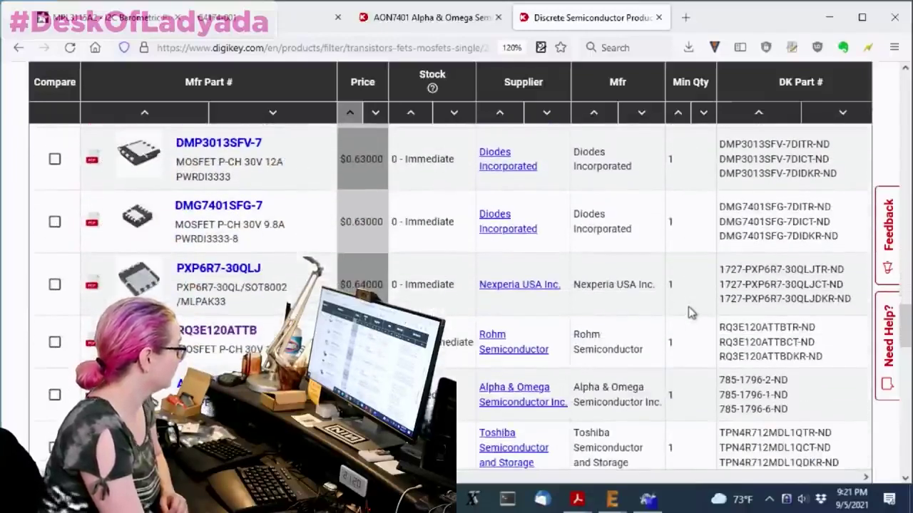
{"action": "scroll", "coordinate": [690, 313], "scroll_direction": "up", "scroll_amount": 10}
{"action": "left_click", "coordinate": [77, 117]}
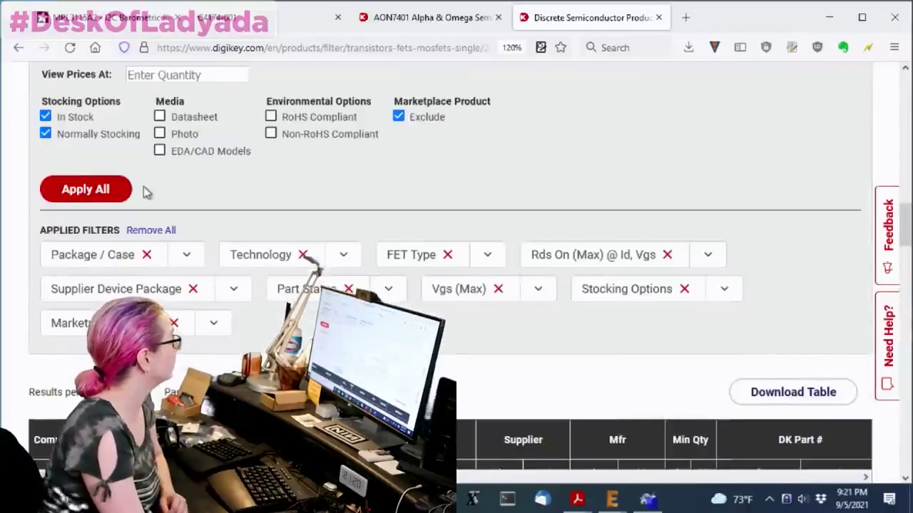
{"action": "left_click", "coordinate": [107, 189]}
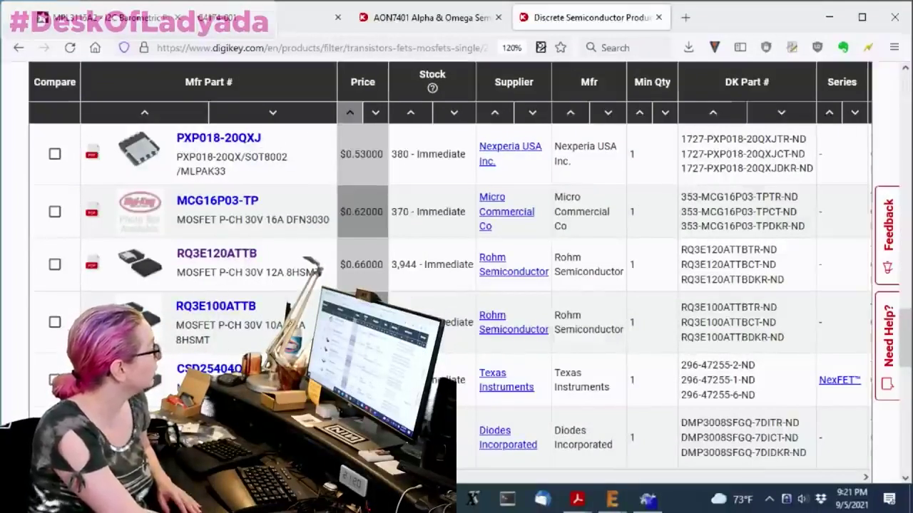
Step: Narrow the in-stock MOSFETs to Vgs (Max) ratings of ±20V and ±25V
{"action": "mouse_move", "coordinate": [235, 478]}
{"action": "left_mouse_down"}
{"action": "mouse_move", "coordinate": [825, 472]}
{"action": "mouse_move", "coordinate": [235, 478]}
{"action": "left_mouse_up"}
{"action": "scroll", "coordinate": [640, 306], "scroll_direction": "up", "scroll_amount": 10}
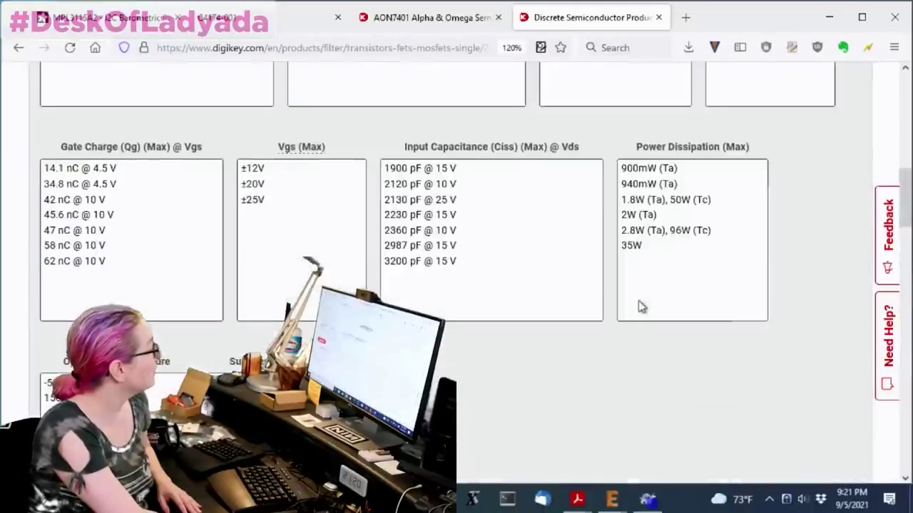
{"action": "scroll", "coordinate": [688, 306], "scroll_direction": "up", "scroll_amount": 3}
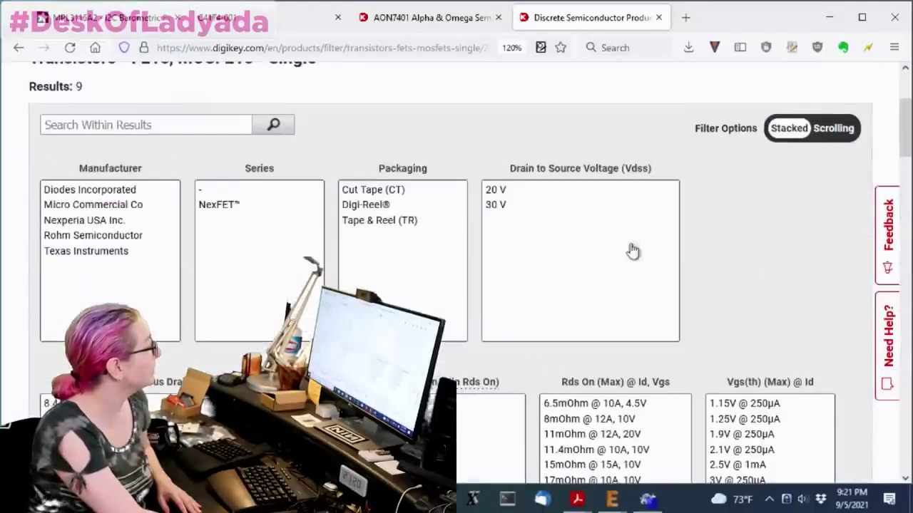
{"action": "left_click", "coordinate": [521, 191]}
{"action": "left_click", "coordinate": [493, 349]}
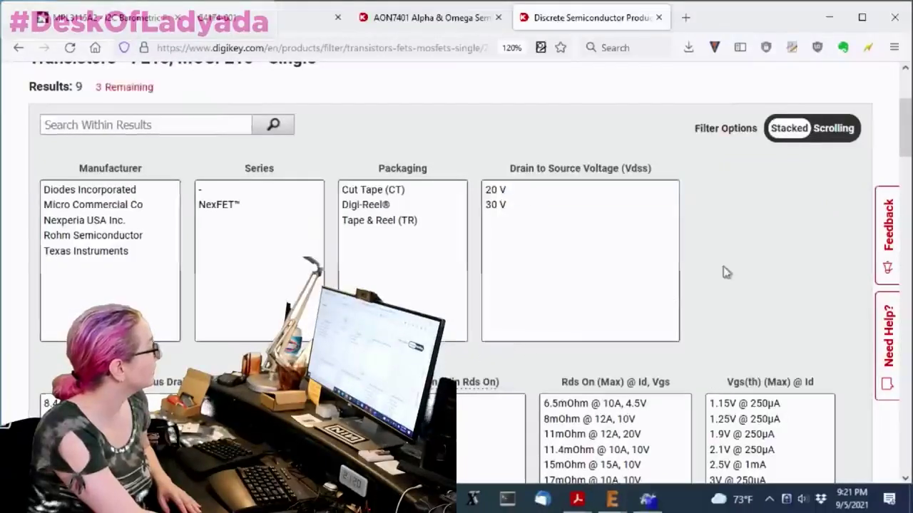
{"action": "scroll", "coordinate": [746, 259], "scroll_direction": "down", "scroll_amount": 6}
{"action": "left_click_drag", "start_coordinate": [270, 186], "coordinate": [271, 225]}
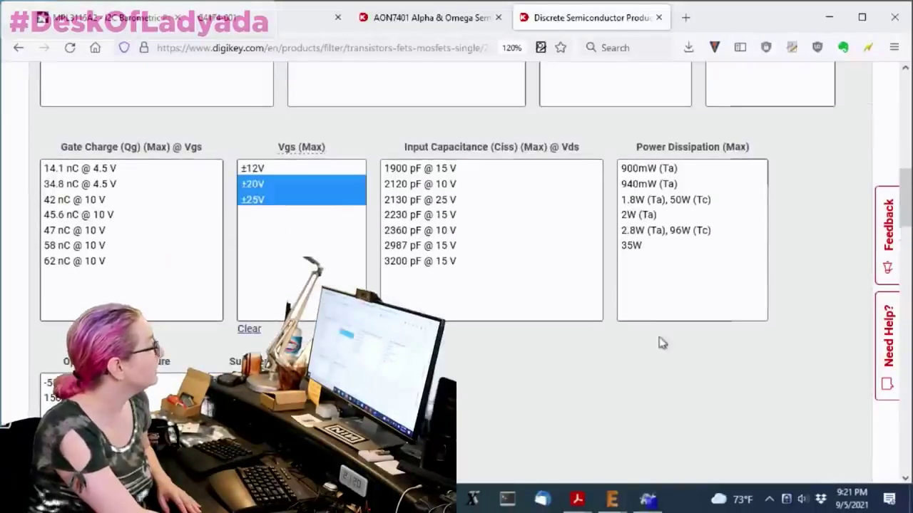
{"action": "scroll", "coordinate": [271, 224], "scroll_direction": "down", "scroll_amount": 3}
{"action": "left_click", "coordinate": [99, 201]}
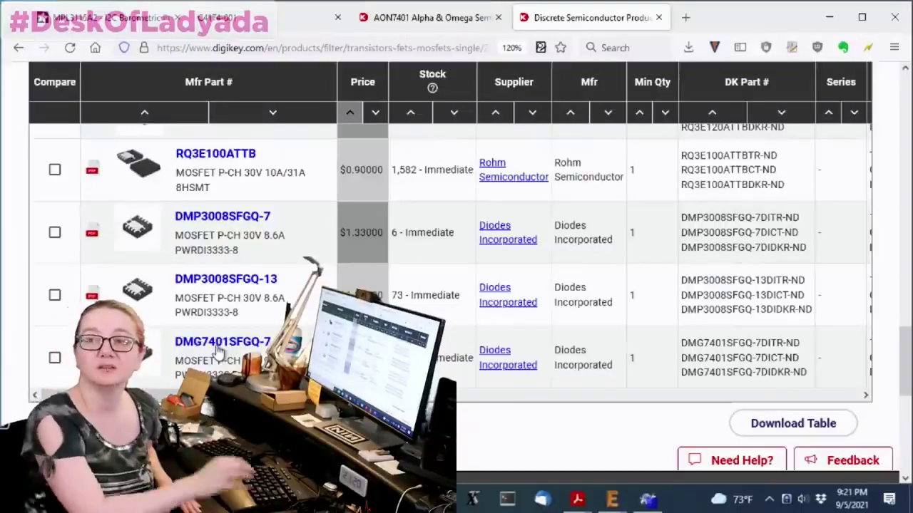
Step: Open the DMG7401SFGQ-7 product page from the results and look through its details
{"action": "scroll", "coordinate": [214, 346], "scroll_direction": "down", "scroll_amount": 3}
{"action": "left_click", "coordinate": [211, 169]}
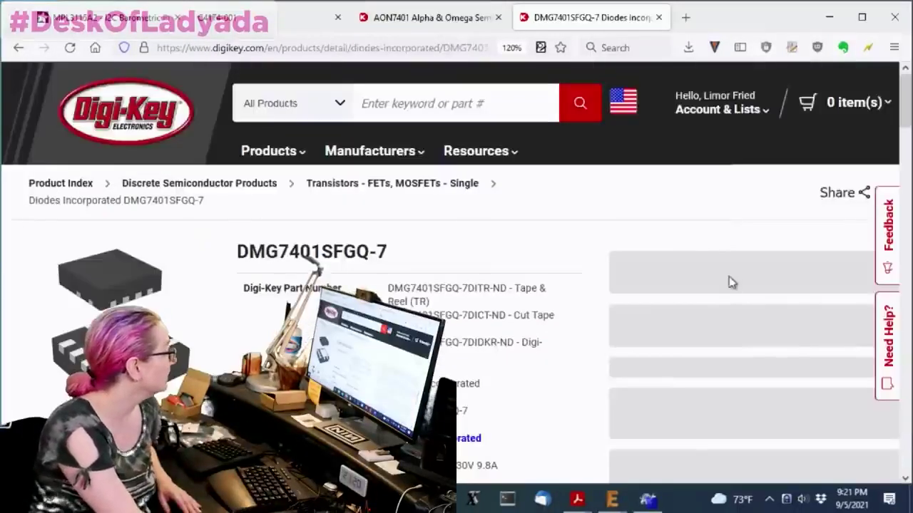
{"action": "scroll", "coordinate": [406, 281], "scroll_direction": "down", "scroll_amount": 10}
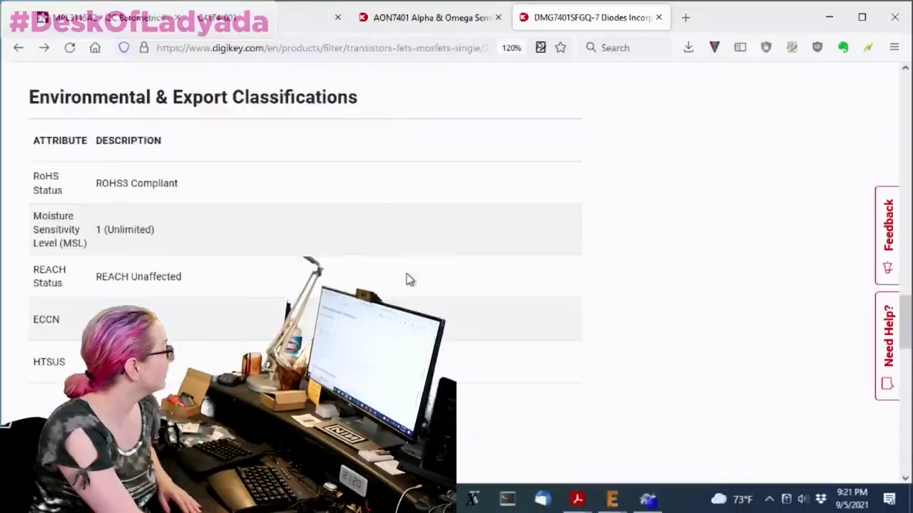
Step: Return to the filtered results, review prices and stock, and open the Rohm RQ3E120ATTB product page
{"action": "key", "text": "alt+Left"}
{"action": "scroll", "coordinate": [378, 217], "scroll_direction": "up", "scroll_amount": 5}
{"action": "scroll", "coordinate": [389, 227], "scroll_direction": "down", "scroll_amount": 2}
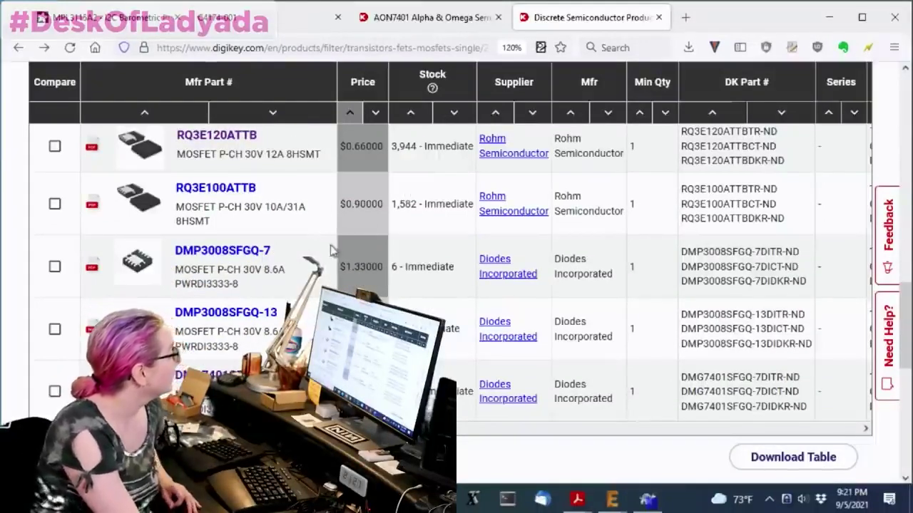
{"action": "scroll", "coordinate": [361, 241], "scroll_direction": "up", "scroll_amount": 2}
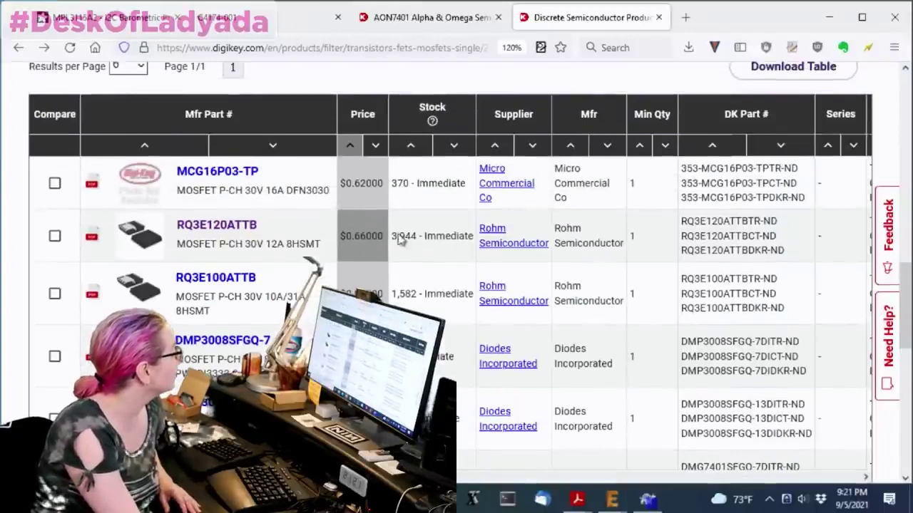
{"action": "left_click", "coordinate": [236, 228]}
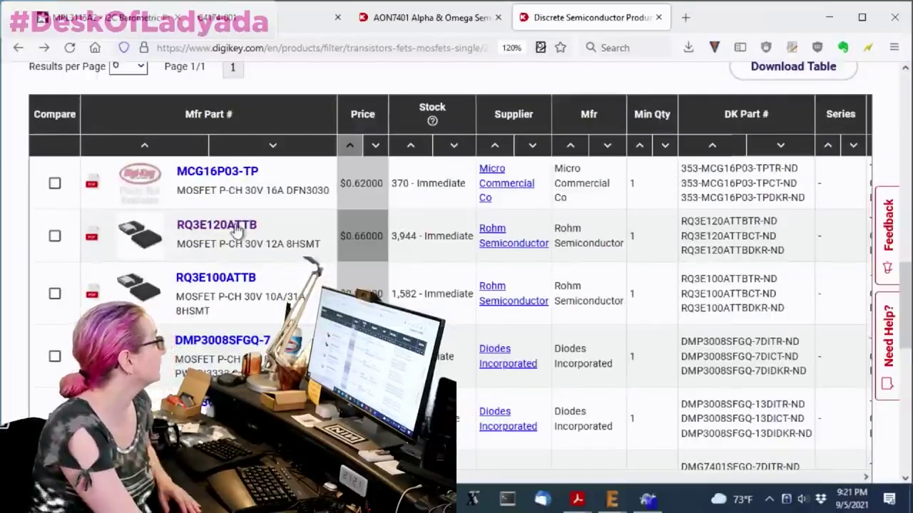
{"action": "scroll", "coordinate": [518, 232], "scroll_direction": "down", "scroll_amount": 2}
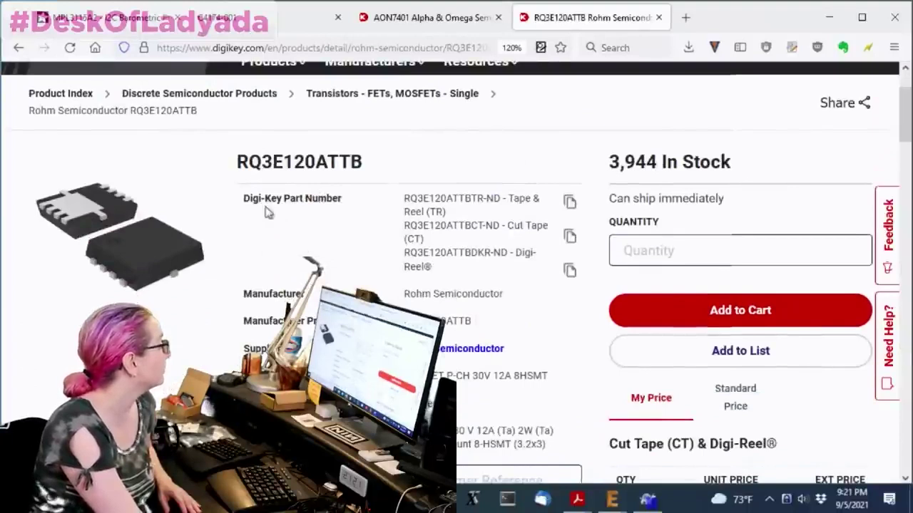
Step: Inspect the enlarged package photo of the RQ3E120ATTB and its cut tape pricing
{"action": "left_click", "coordinate": [103, 211]}
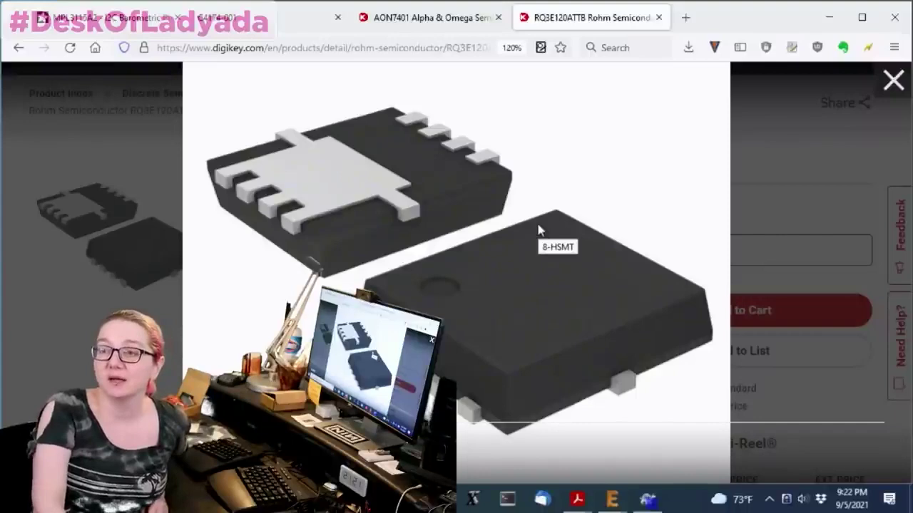
{"action": "left_click", "coordinate": [846, 196]}
{"action": "scroll", "coordinate": [813, 235], "scroll_direction": "down", "scroll_amount": 3}
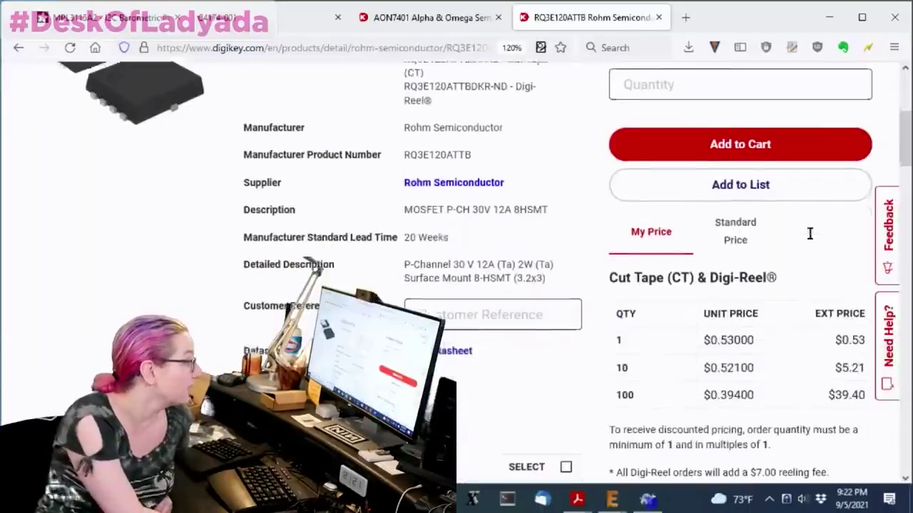
{"action": "scroll", "coordinate": [811, 241], "scroll_direction": "up", "scroll_amount": 1}
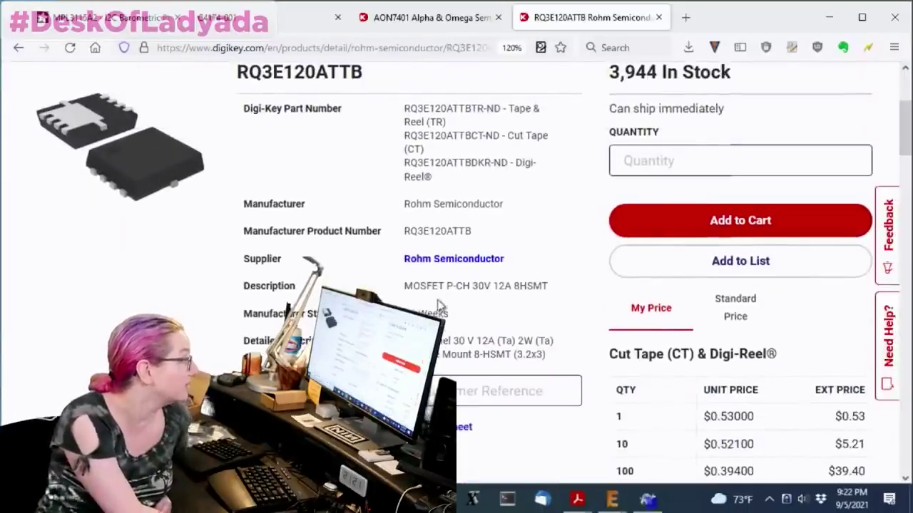
Step: Check the Rds On (Max) and continuous drain current in the RQ3E120ATTB's product attributes
{"action": "scroll", "coordinate": [441, 287], "scroll_direction": "down", "scroll_amount": 4}
{"action": "scroll", "coordinate": [441, 287], "scroll_direction": "down", "scroll_amount": 5}
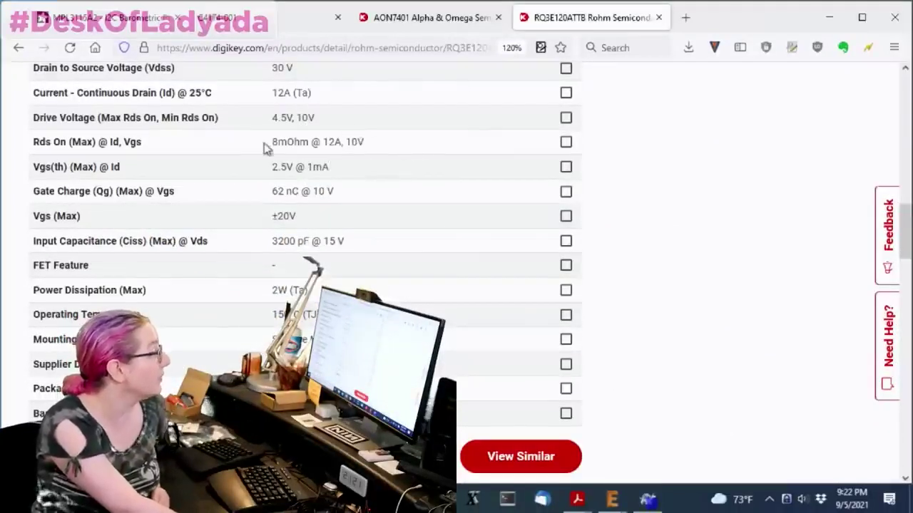
{"action": "left_click_drag", "start_coordinate": [265, 145], "coordinate": [403, 150]}
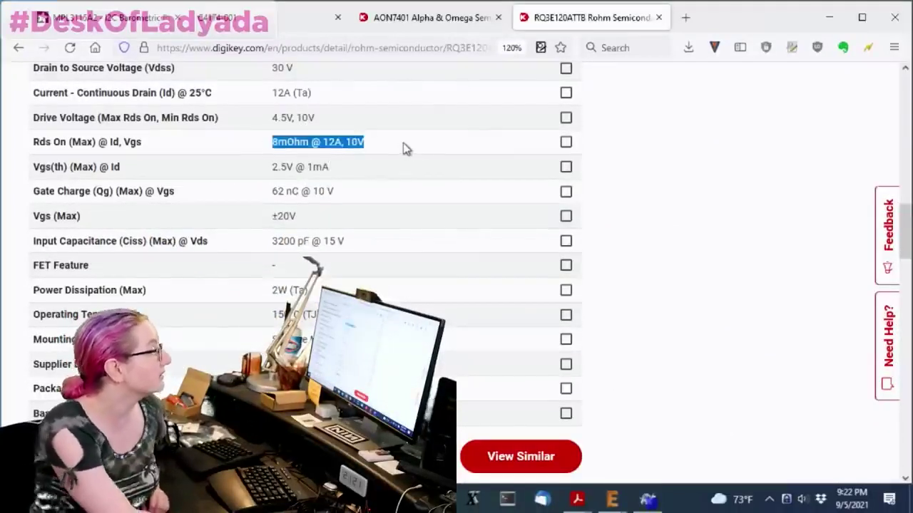
{"action": "scroll", "coordinate": [386, 250], "scroll_direction": "up", "scroll_amount": 1}
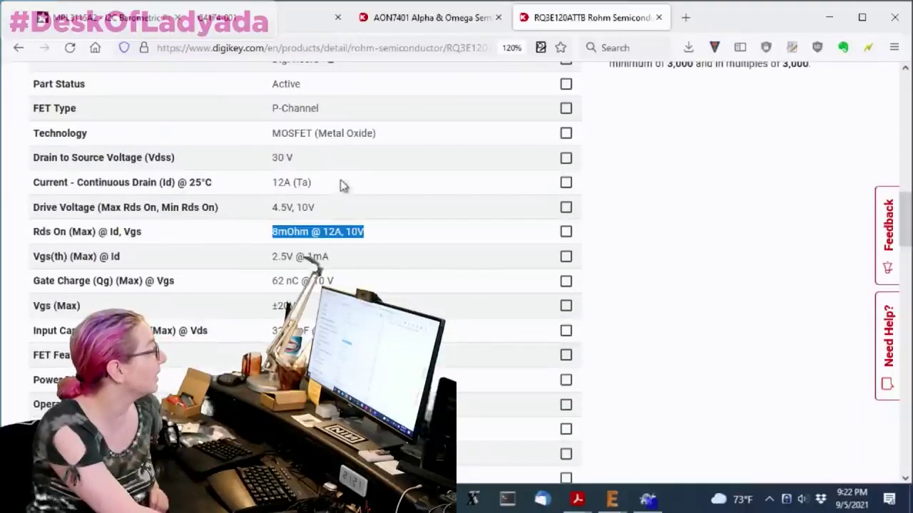
{"action": "left_click_drag", "start_coordinate": [341, 184], "coordinate": [251, 193]}
Step: Check the AON7401's continuous drain current for comparison, and return to the RQ3E120ATTB's reel pricing and stock details
{"action": "left_click", "coordinate": [418, 20]}
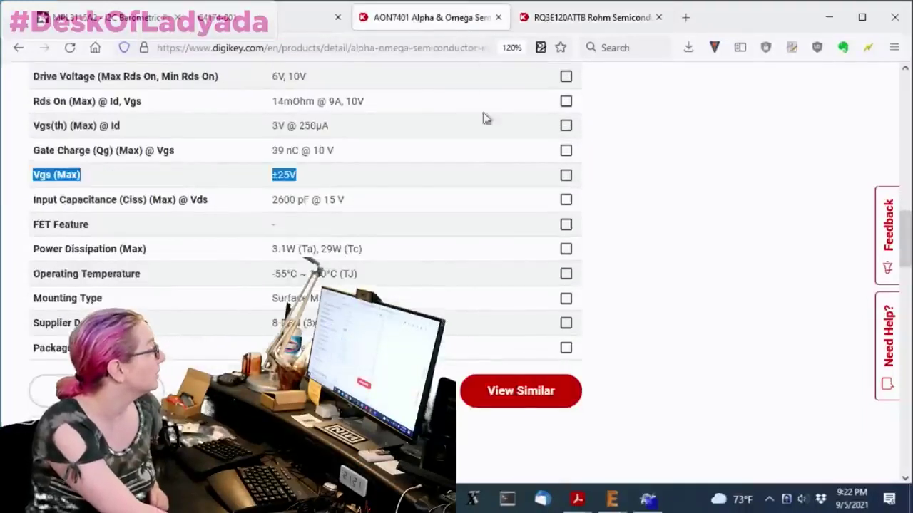
{"action": "scroll", "coordinate": [447, 181], "scroll_direction": "up", "scroll_amount": 2}
{"action": "left_click_drag", "start_coordinate": [349, 231], "coordinate": [270, 231]}
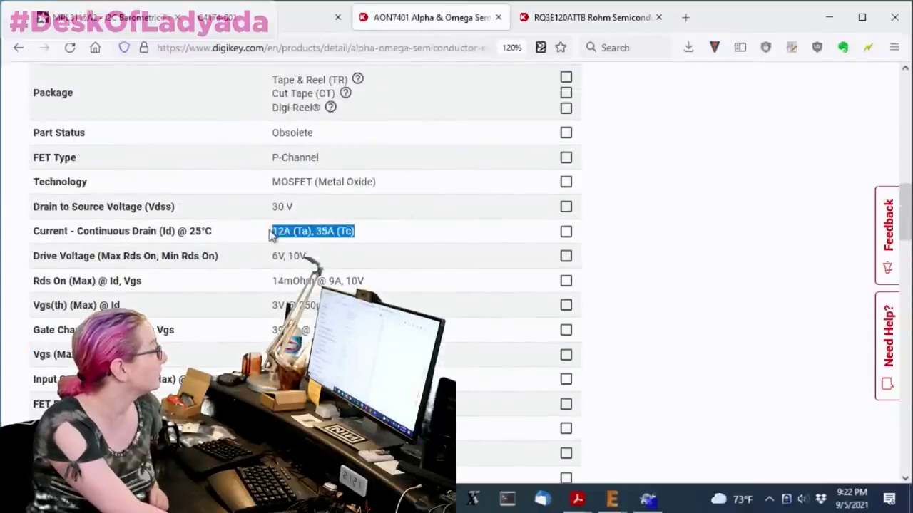
{"action": "left_click", "coordinate": [603, 22]}
{"action": "scroll", "coordinate": [409, 276], "scroll_direction": "up", "scroll_amount": 5}
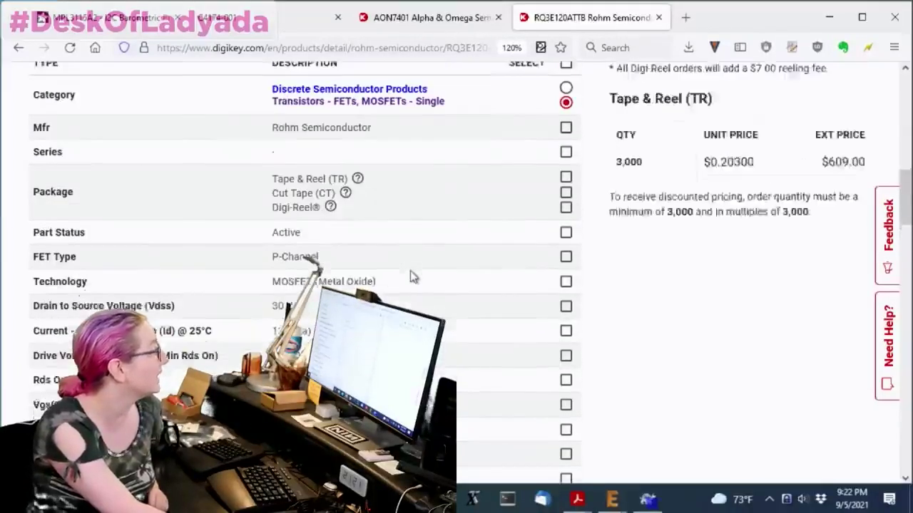
{"action": "scroll", "coordinate": [471, 333], "scroll_direction": "up", "scroll_amount": 3}
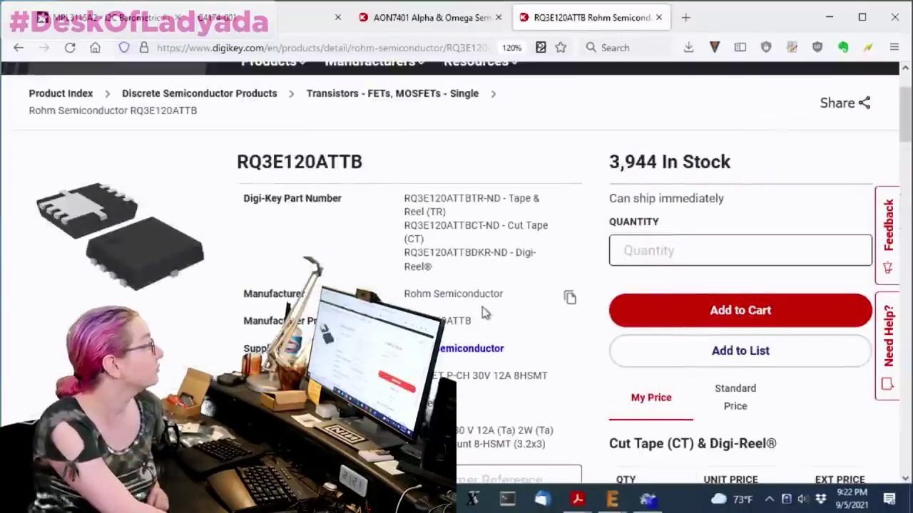